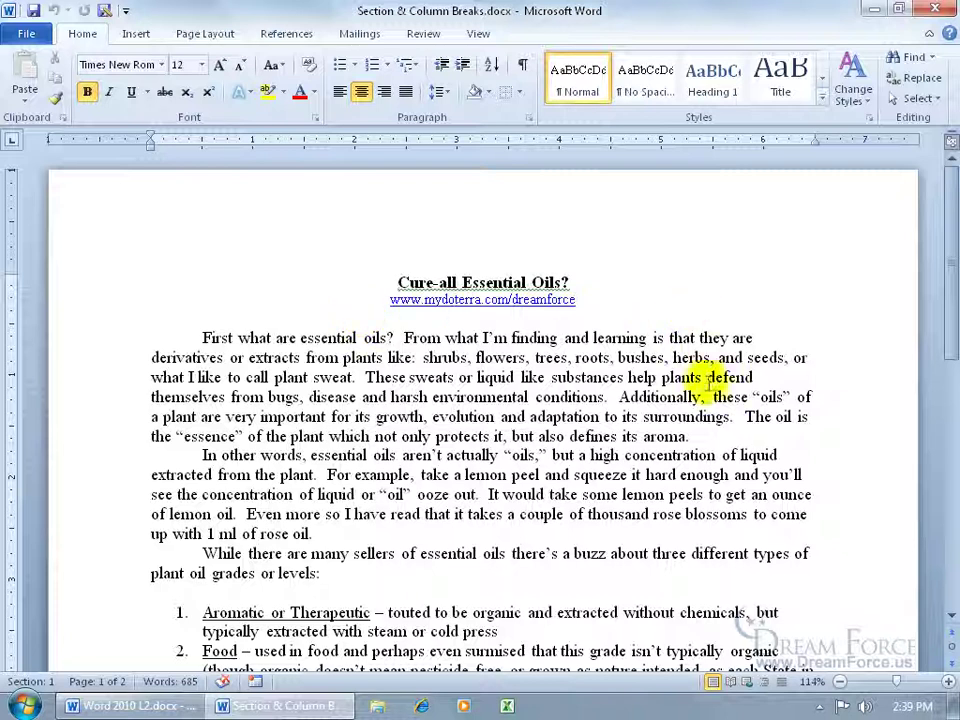
# Step: Insert a page break before the Peppermint item and scroll back up
pyautogui.moveTo(952, 275); pyautogui.dragTo(949, 372)
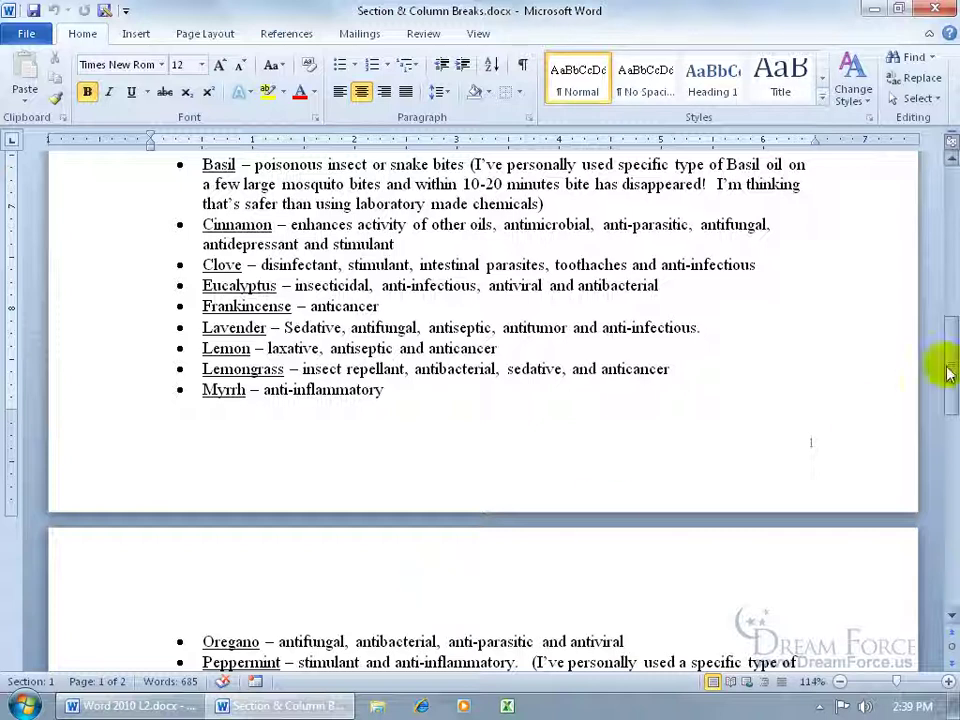
pyautogui.moveTo(949, 354); pyautogui.dragTo(949, 392)
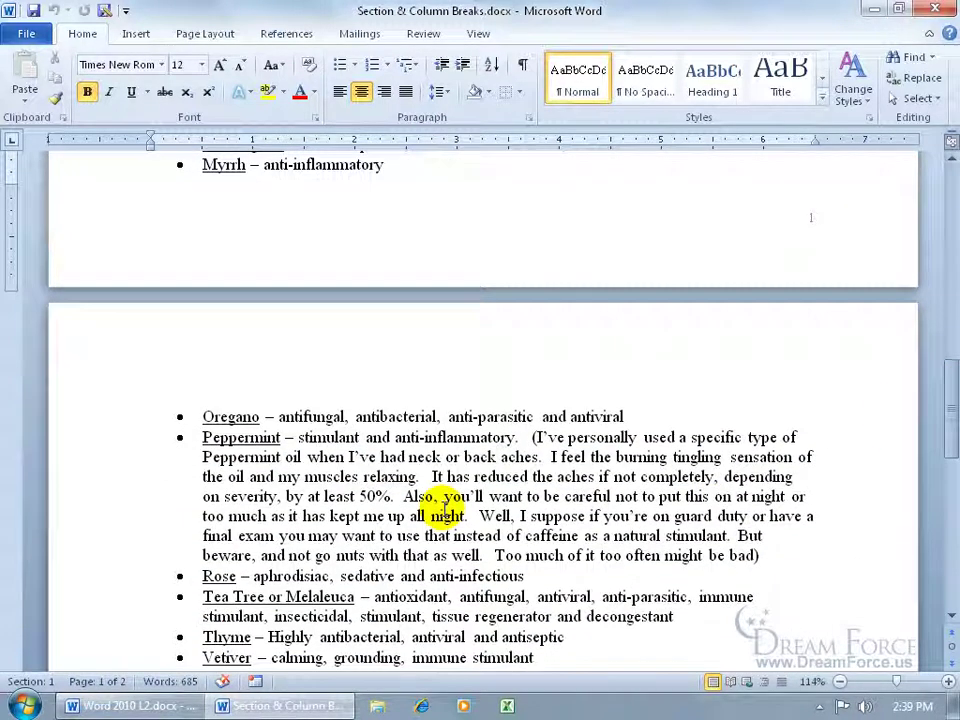
pyautogui.click(201, 437)
pyautogui.click(270, 537)
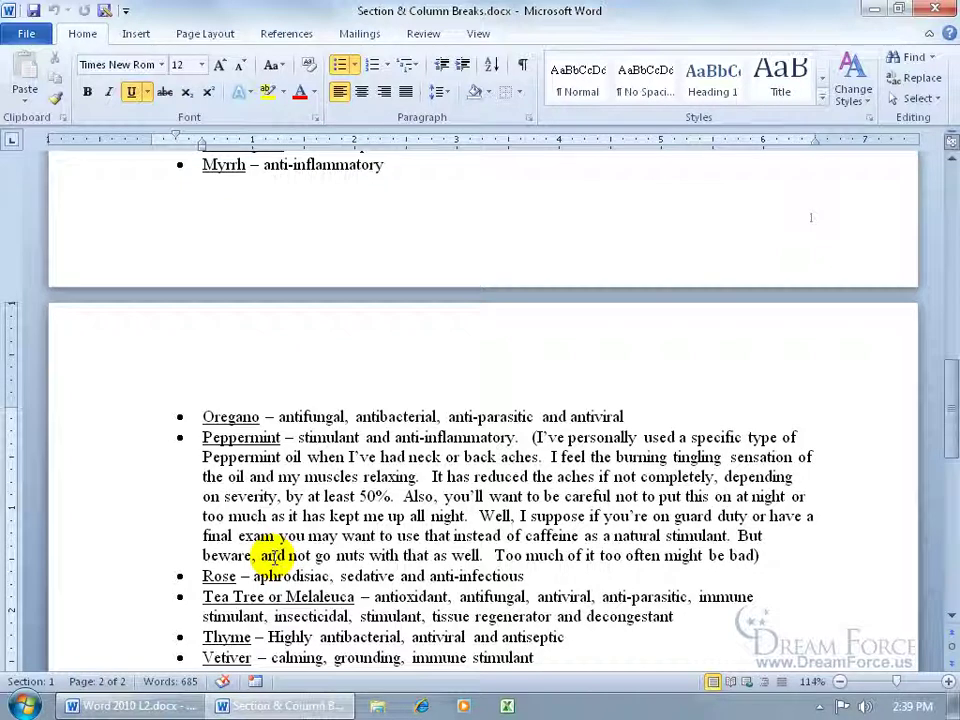
pyautogui.click(204, 34)
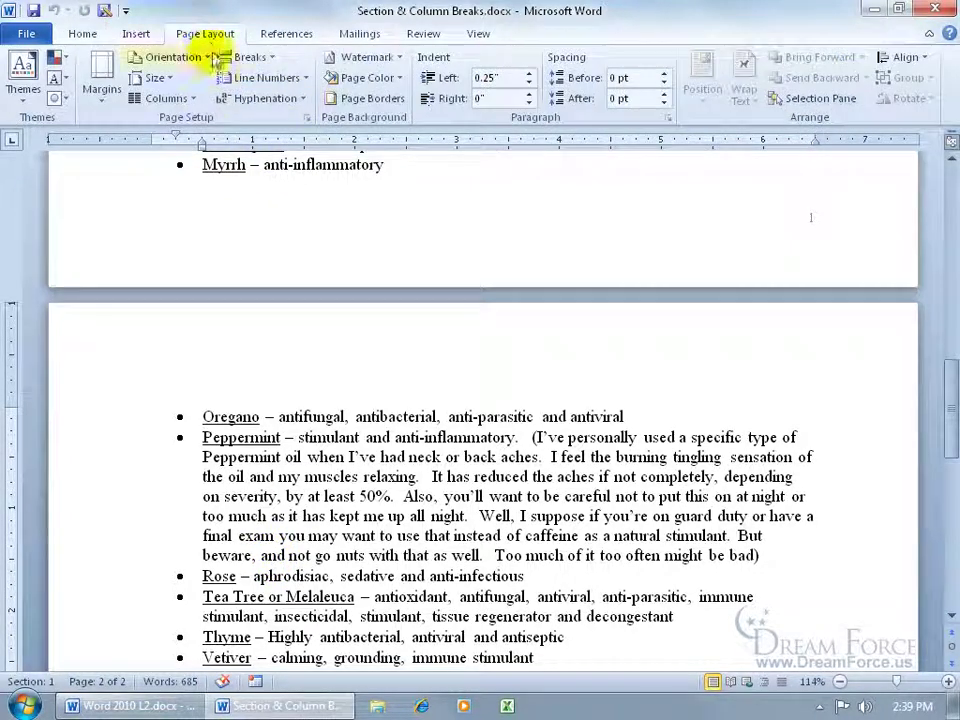
pyautogui.click(270, 57)
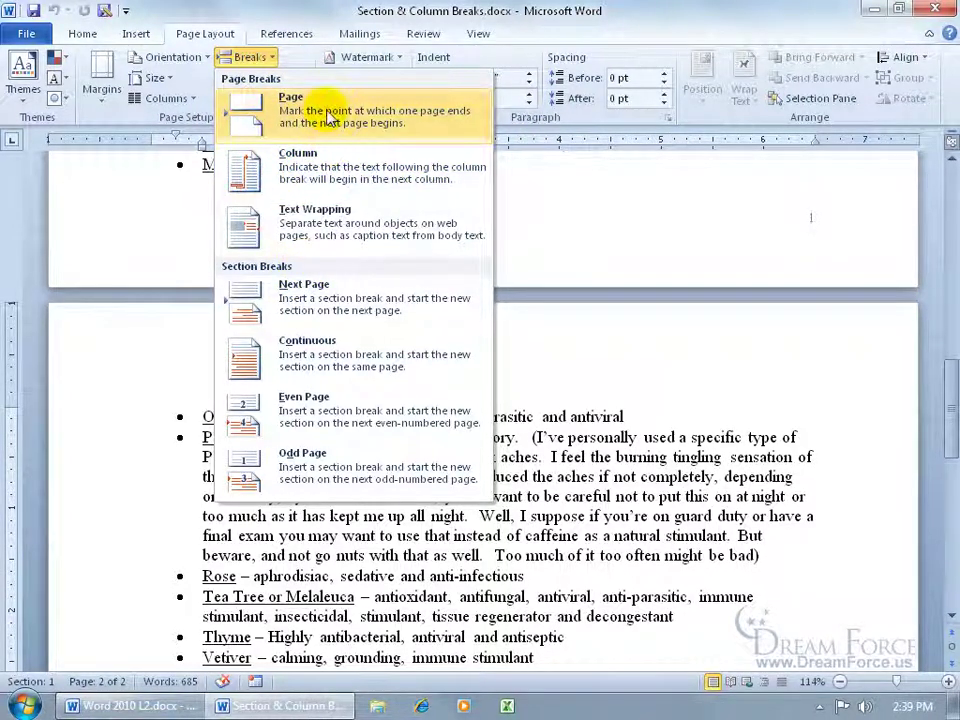
pyautogui.click(295, 105)
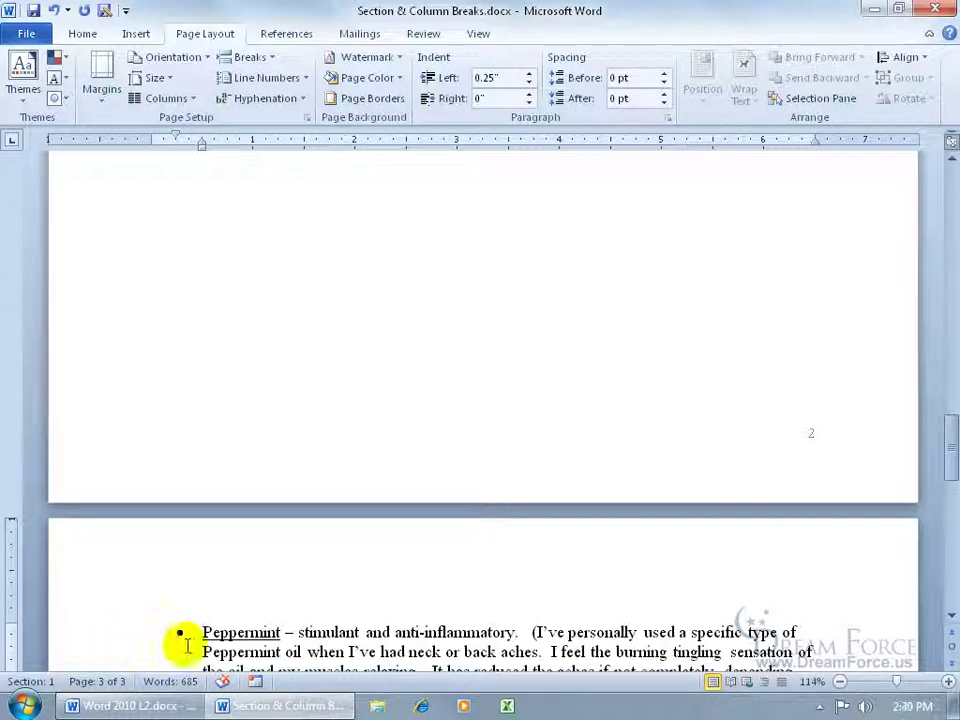
pyautogui.moveTo(950, 452); pyautogui.dragTo(936, 279)
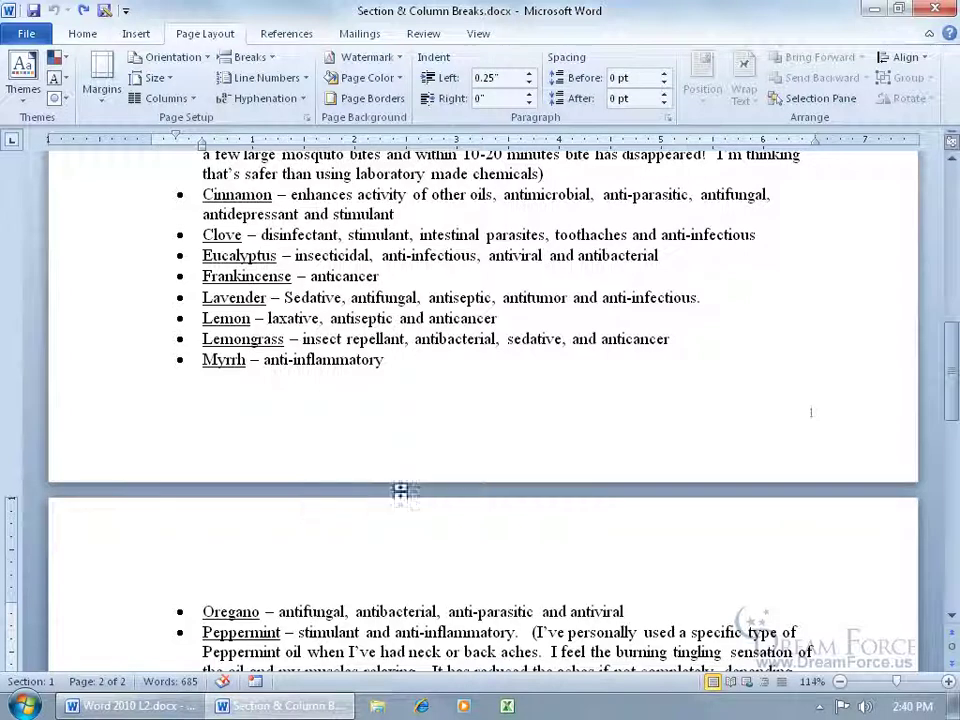
# Step: Hide the white space between pages and bring up the Breaks list
pyautogui.doubleClick(398, 491)
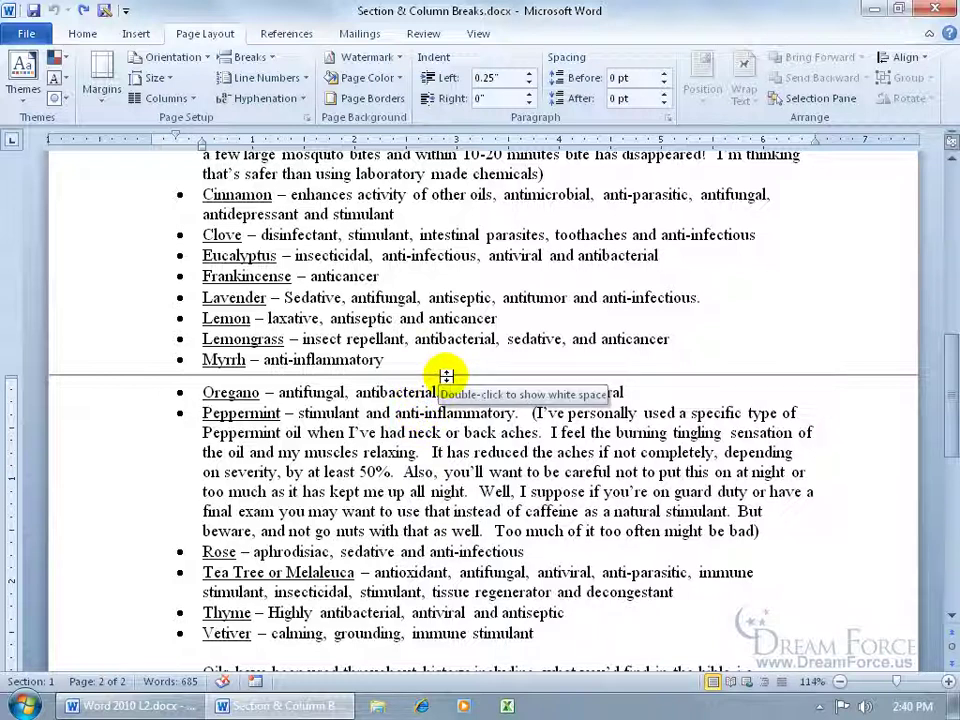
pyautogui.click(256, 59)
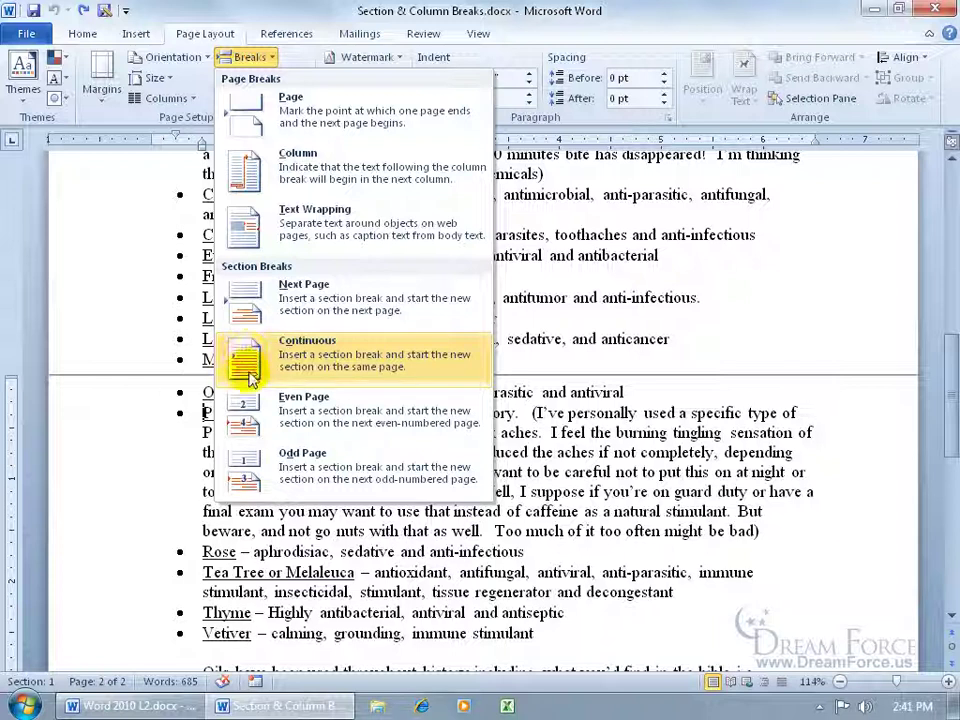
pyautogui.click(561, 306)
pyautogui.moveTo(952, 380); pyautogui.dragTo(945, 328)
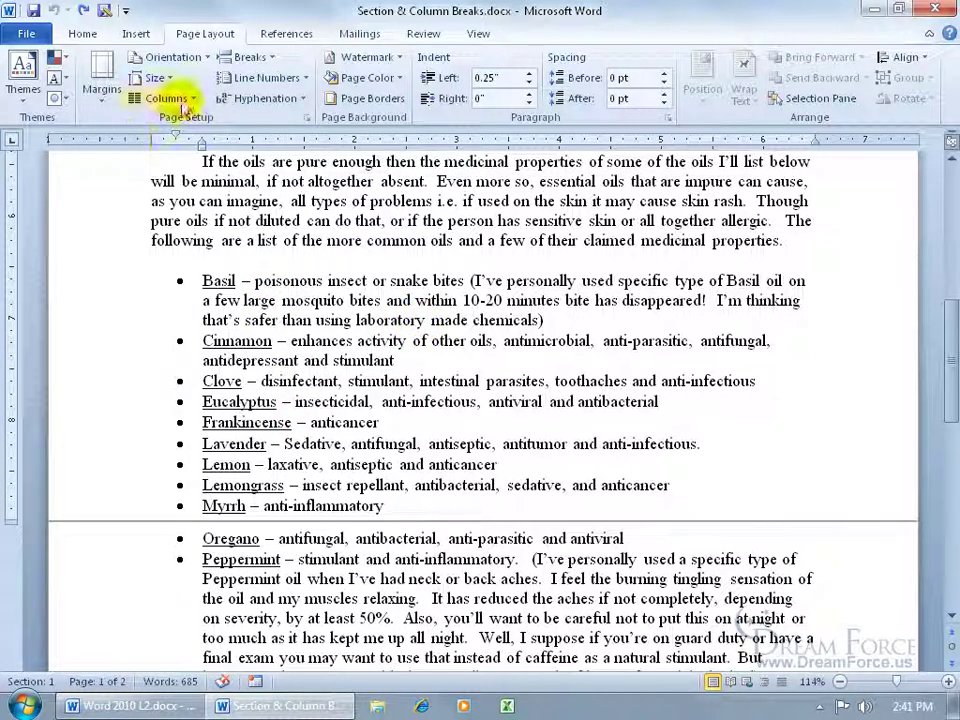
pyautogui.click(183, 100)
pyautogui.click(188, 175)
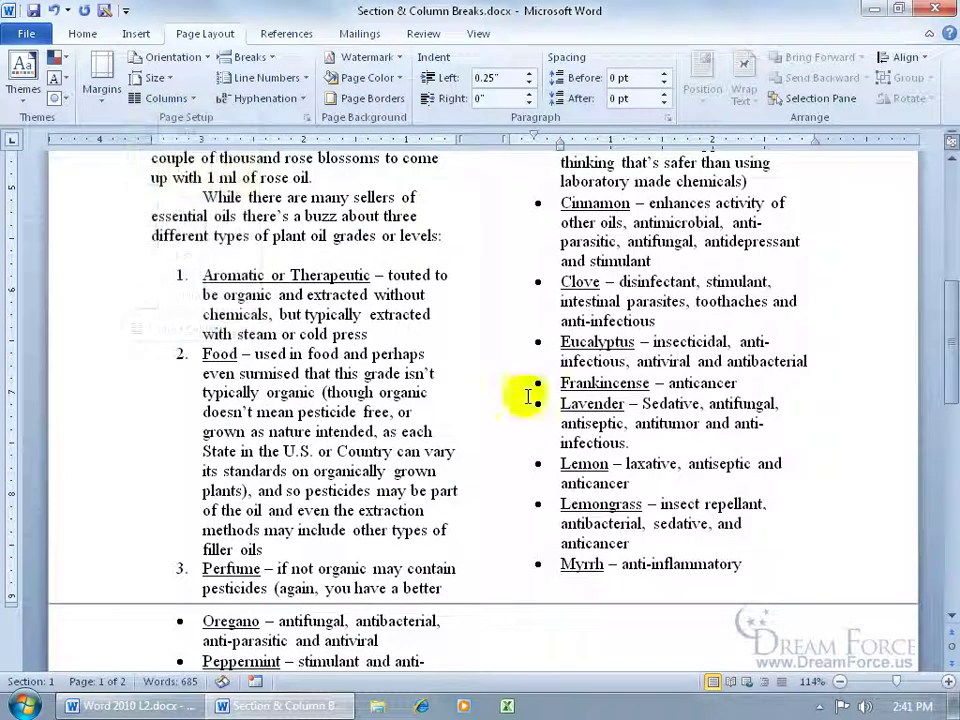
pyautogui.moveTo(949, 364); pyautogui.dragTo(943, 214)
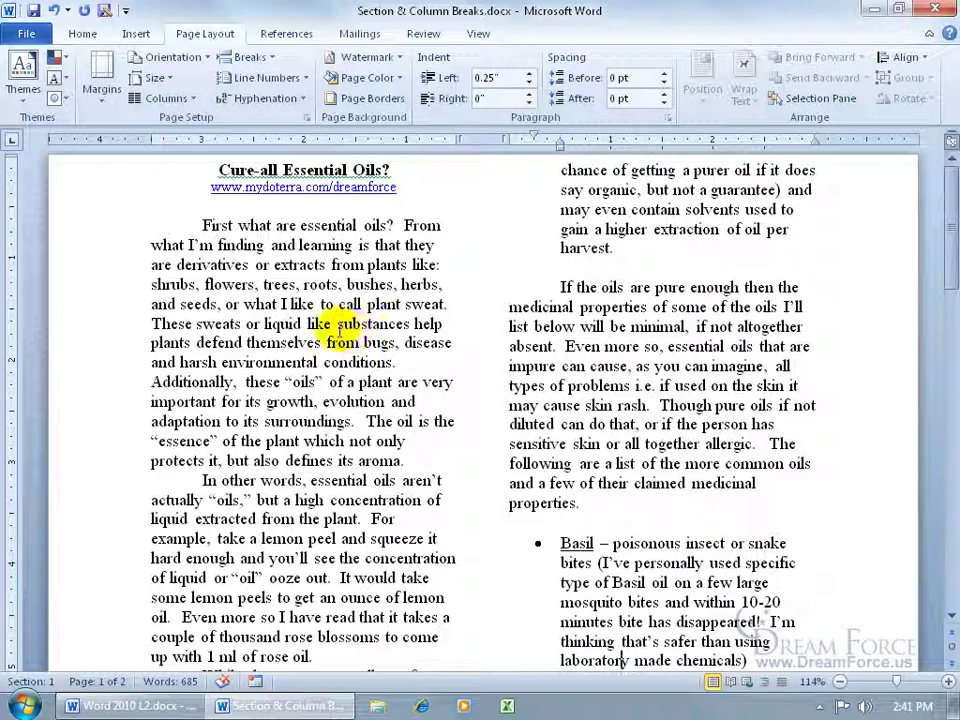
pyautogui.click(52, 10)
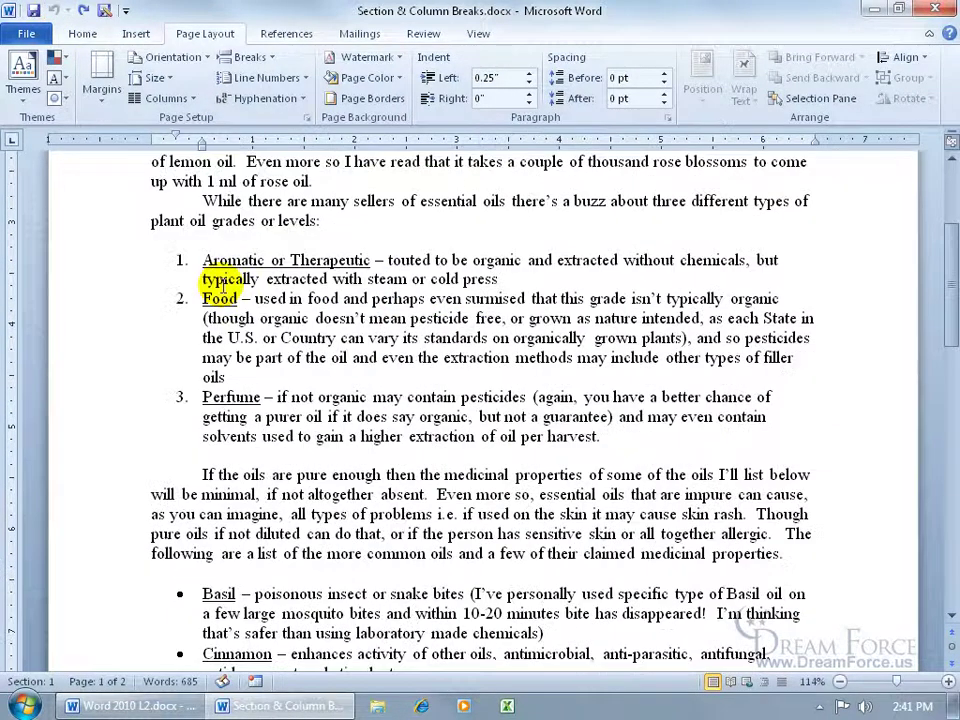
pyautogui.scroll(-4, 364, 386)
pyautogui.click(195, 371)
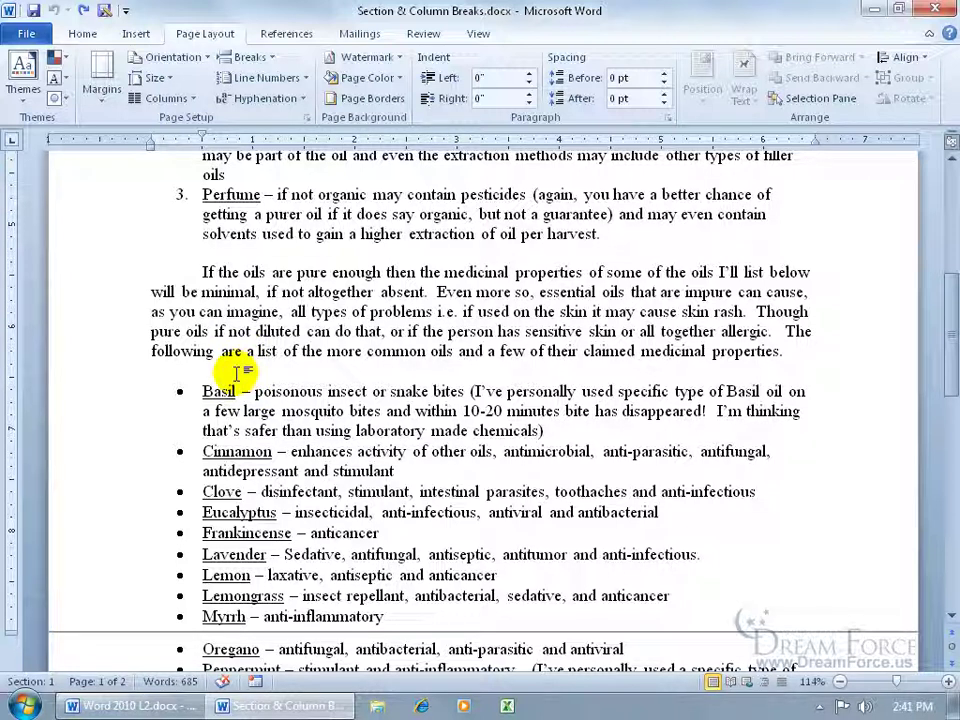
# Step: Insert a continuous section break above the oils list and turn on Show/Hide ¶ marks
pyautogui.click(262, 58)
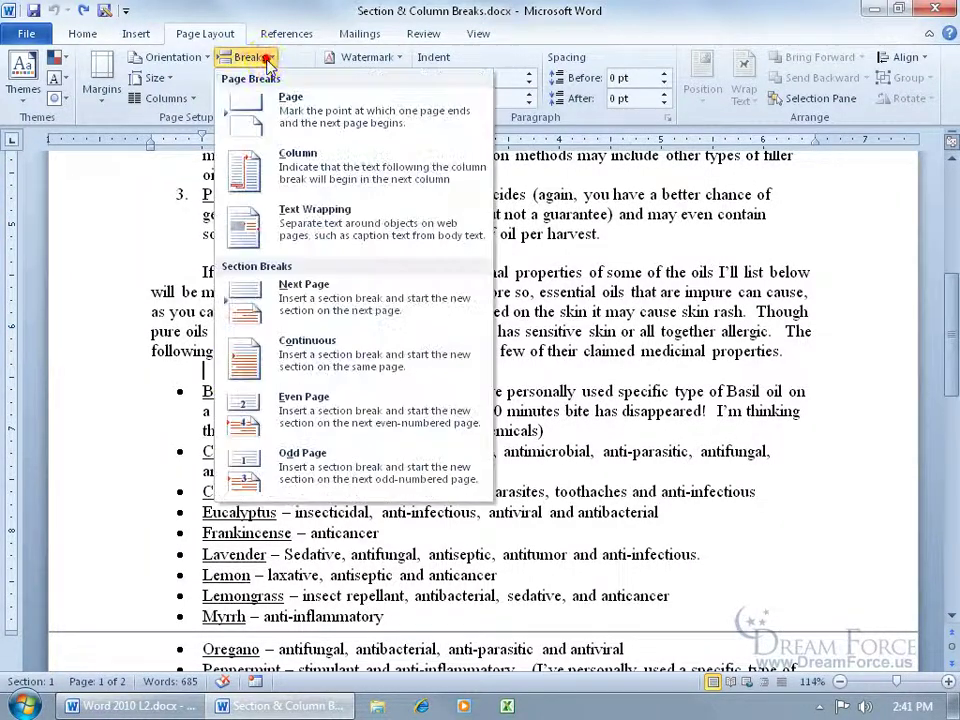
pyautogui.click(350, 352)
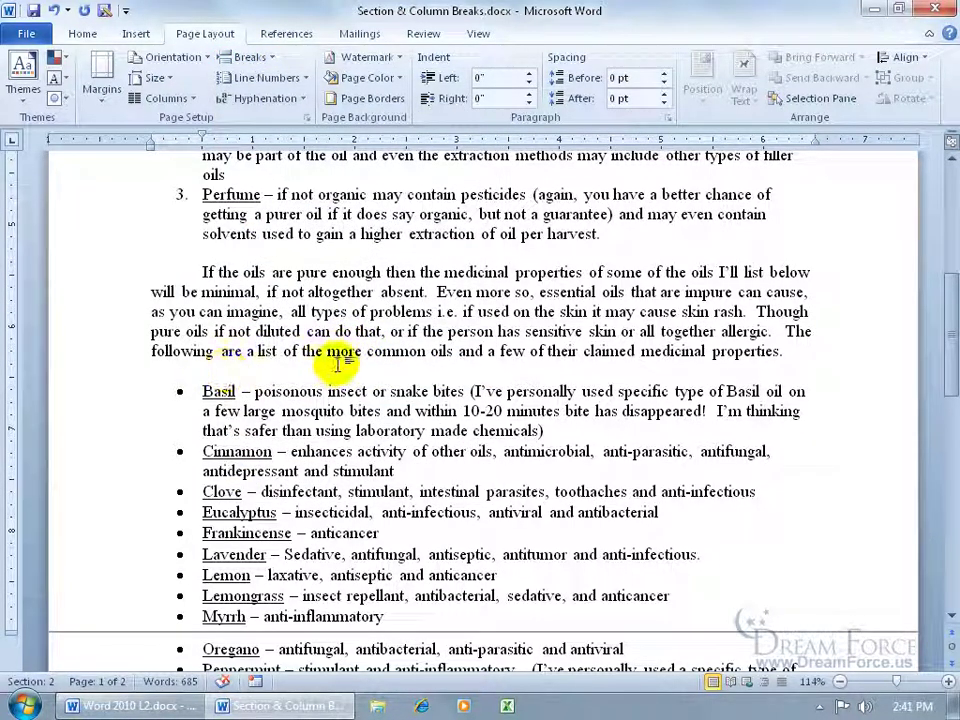
pyautogui.click(82, 33)
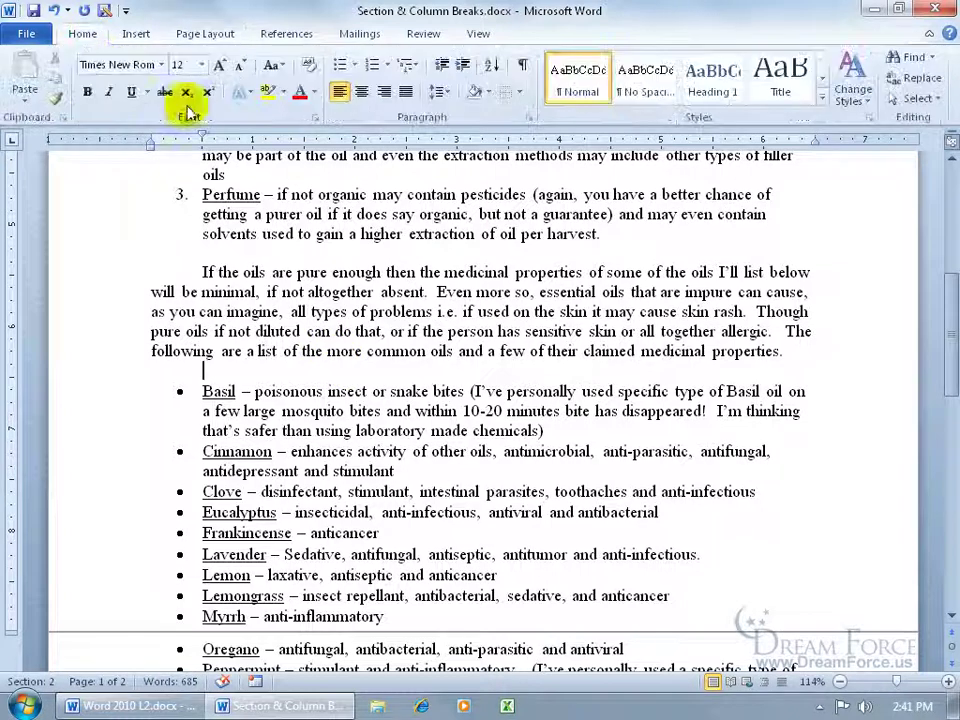
pyautogui.click(521, 66)
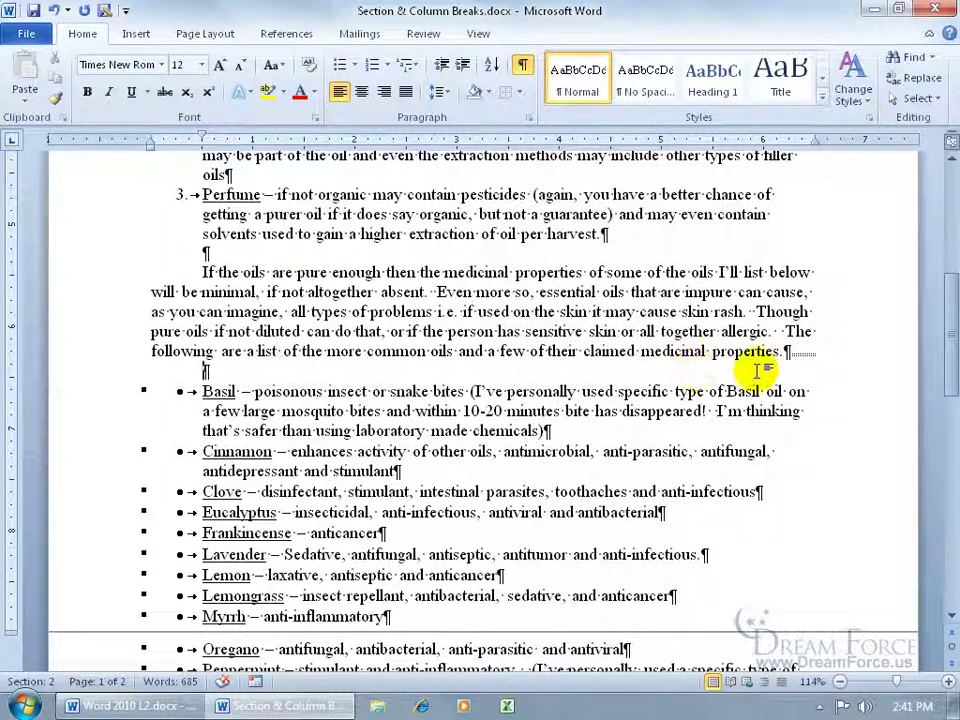
pyautogui.moveTo(782, 350); pyautogui.dragTo(452, 355)
pyautogui.press('Delete')
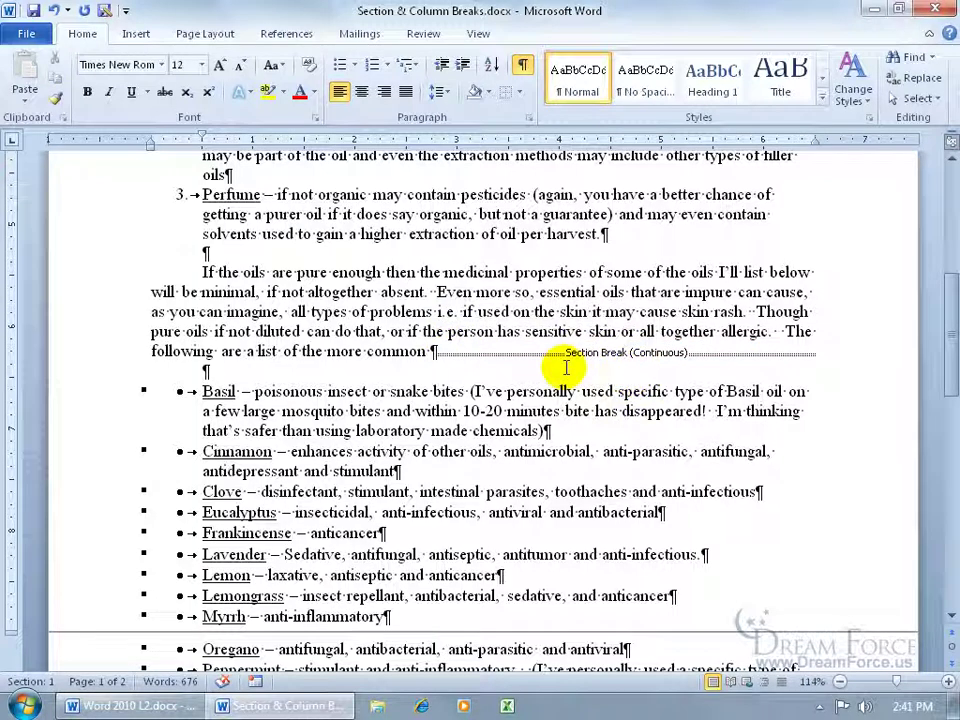
pyautogui.click(53, 11)
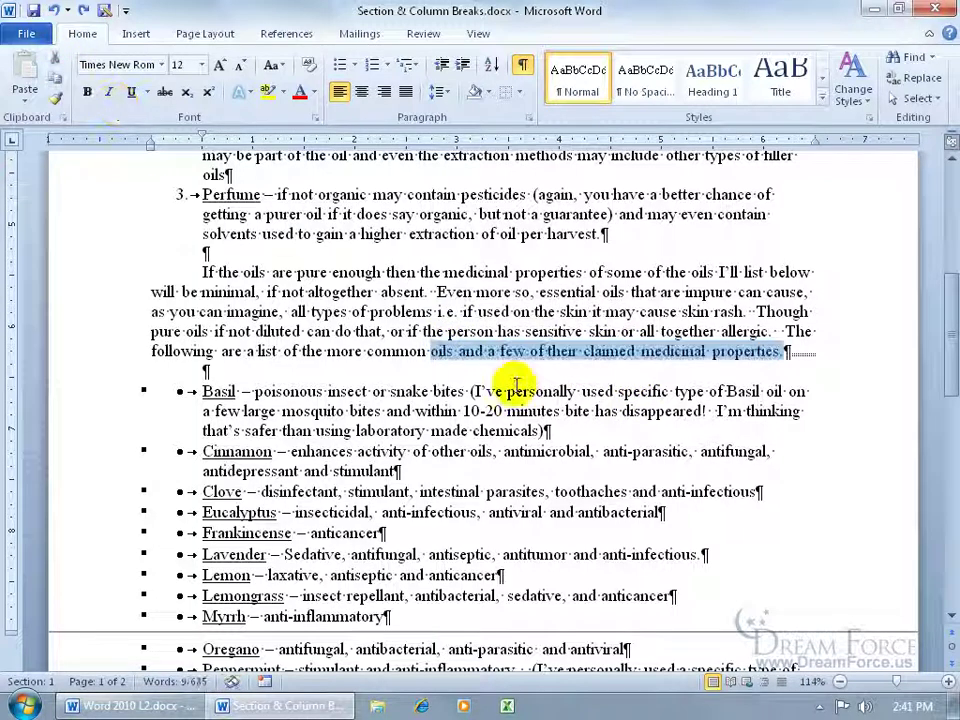
pyautogui.click(786, 372)
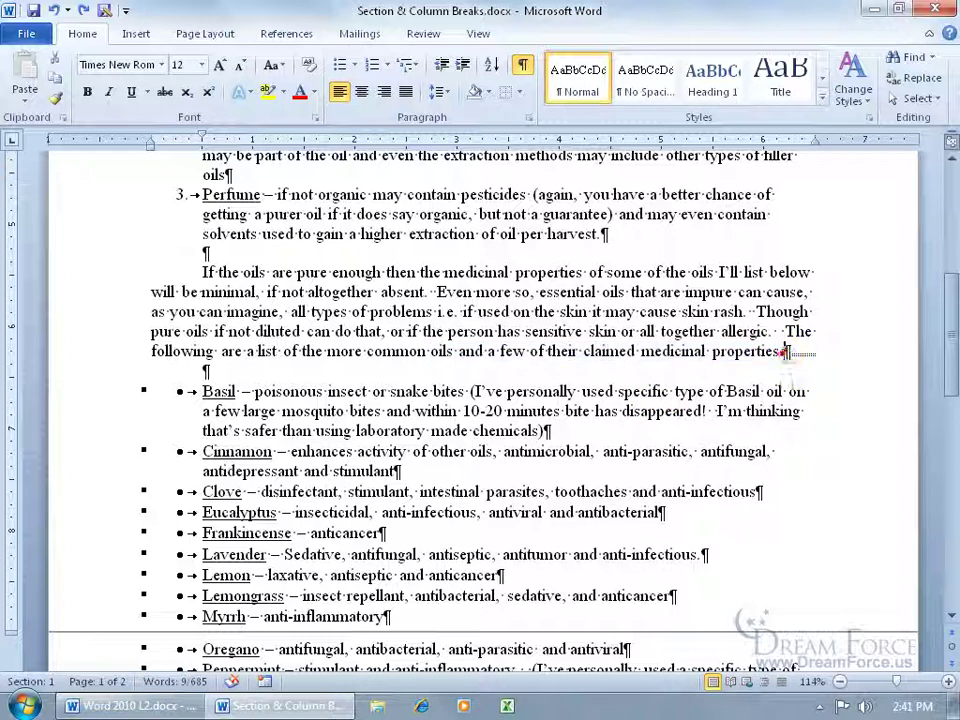
pyautogui.write('dfds')
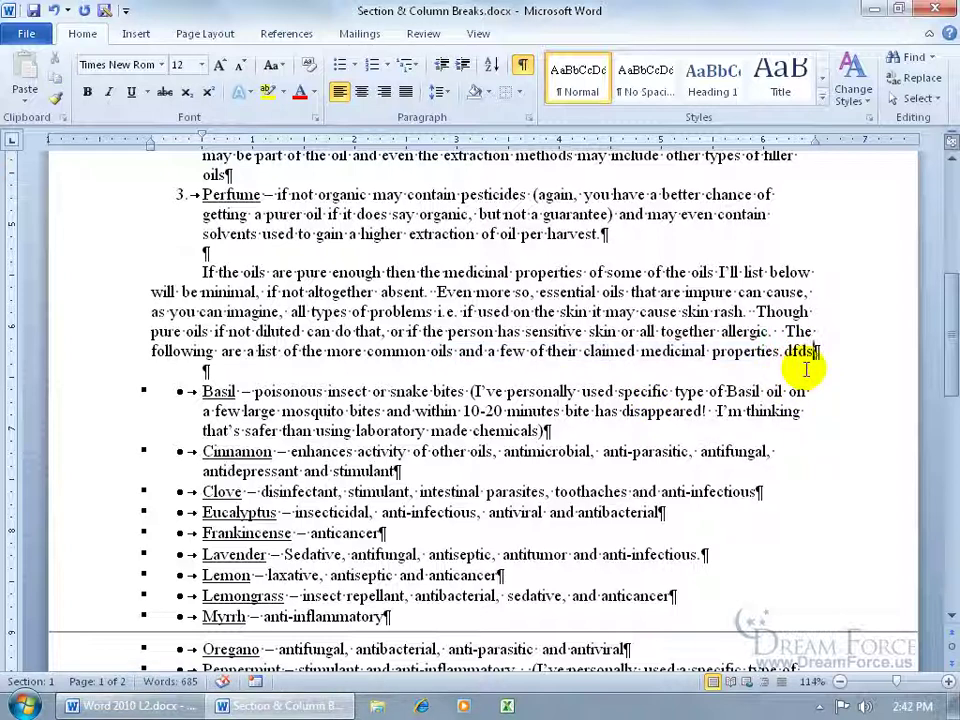
pyautogui.click(53, 11)
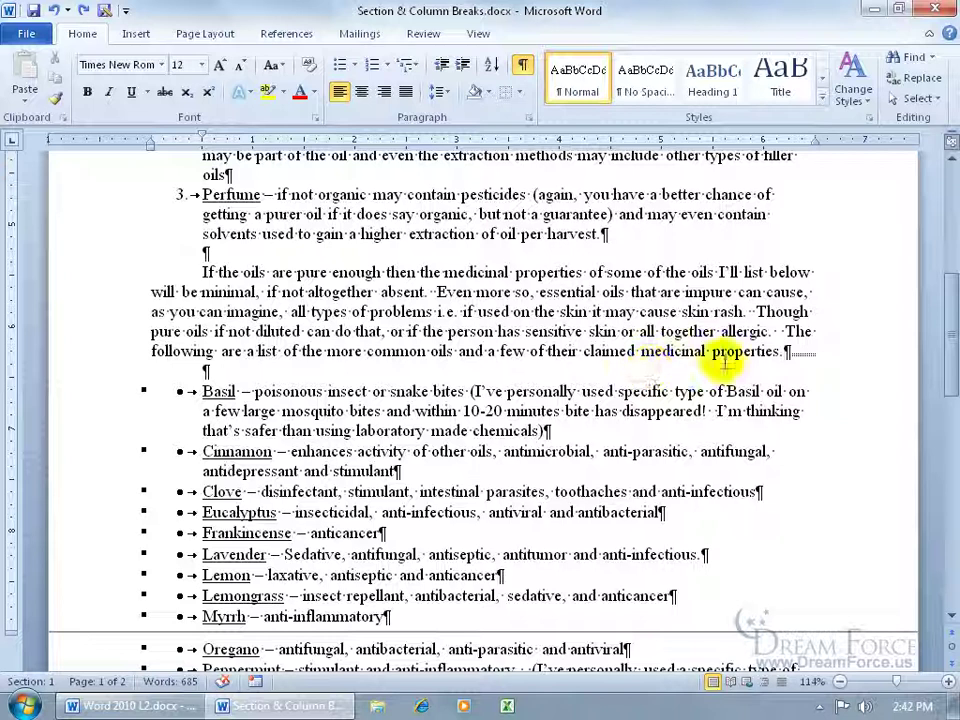
pyautogui.rightClick(55, 681)
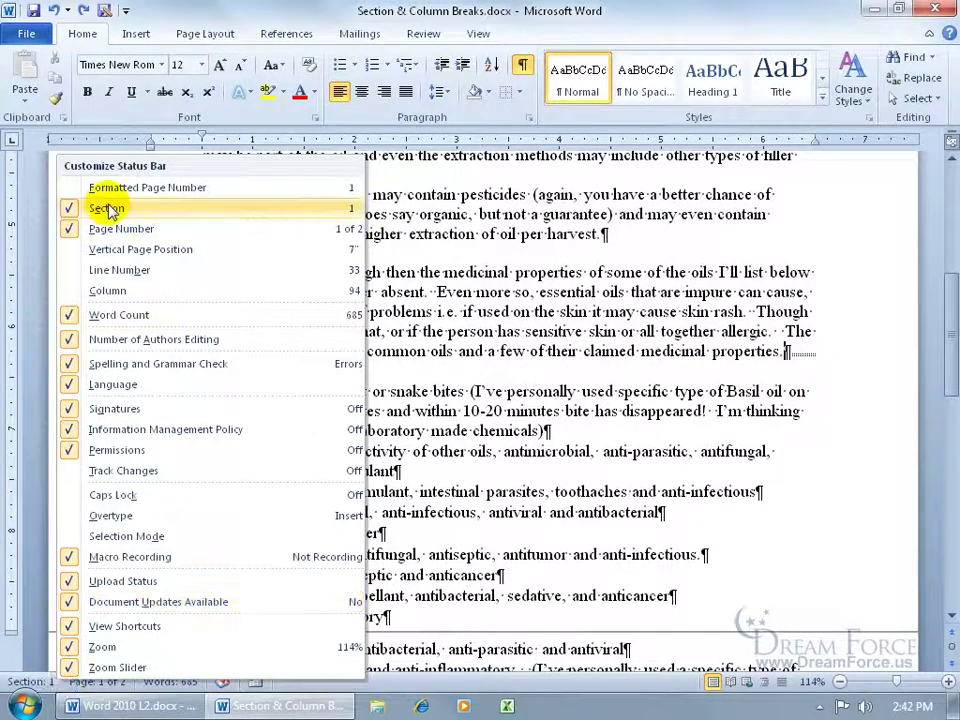
pyautogui.click(480, 281)
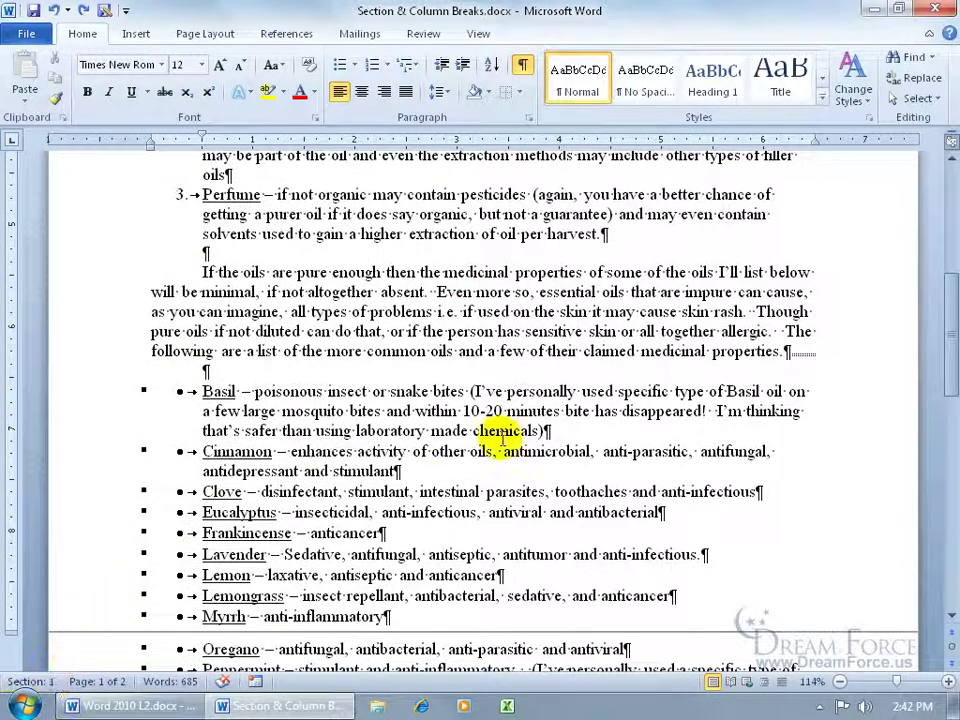
pyautogui.click(681, 414)
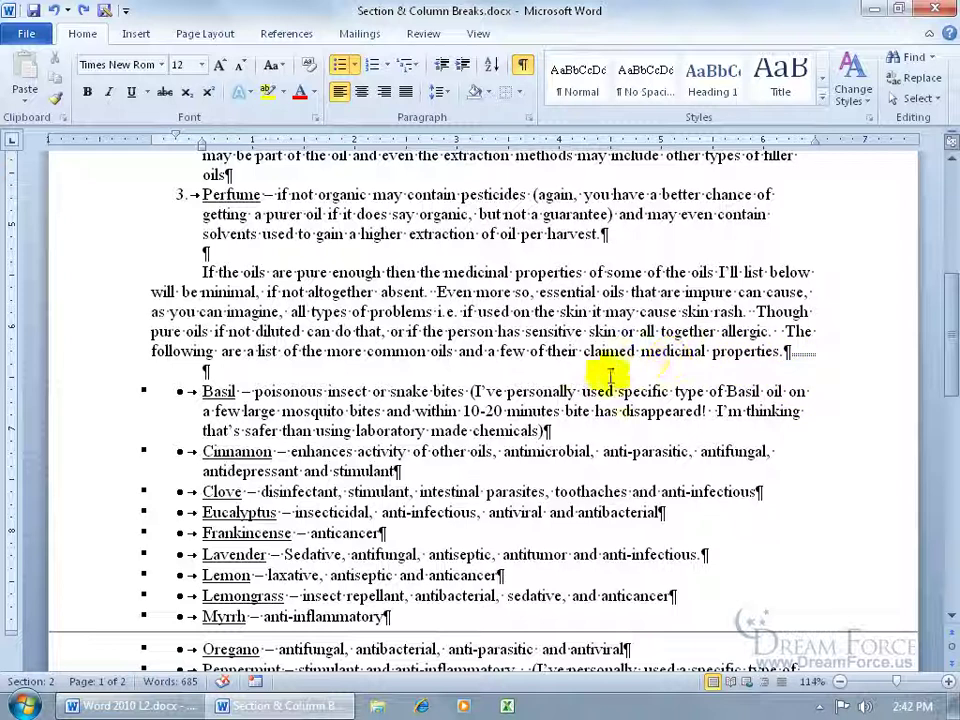
pyautogui.click(557, 451)
pyautogui.click(530, 595)
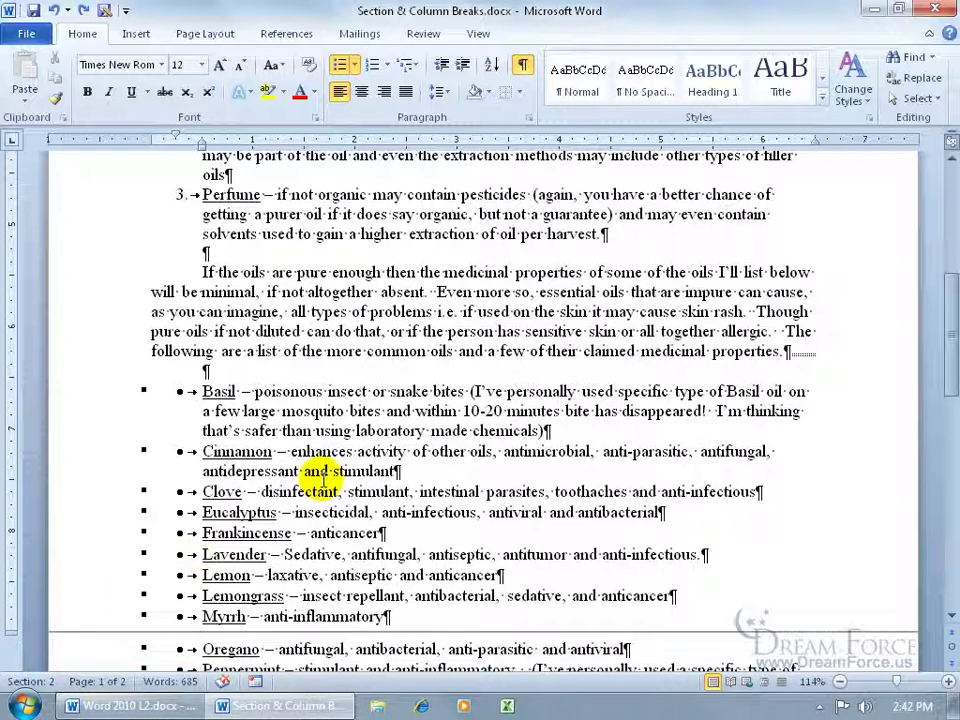
pyautogui.hotkey('ctrl', 'g')
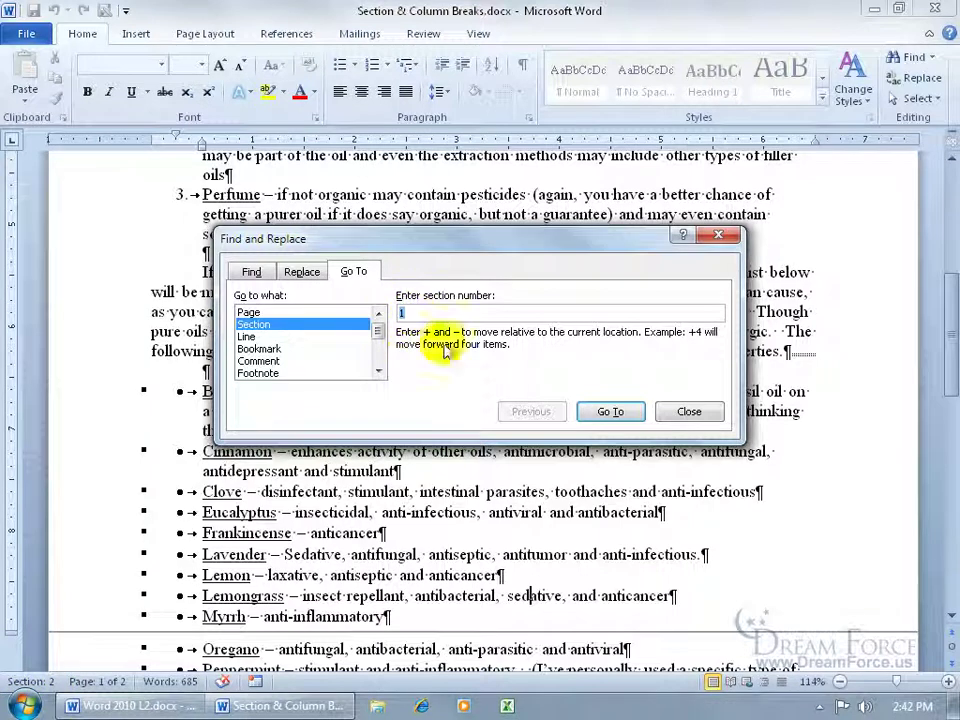
pyautogui.click(600, 412)
pyautogui.click(684, 412)
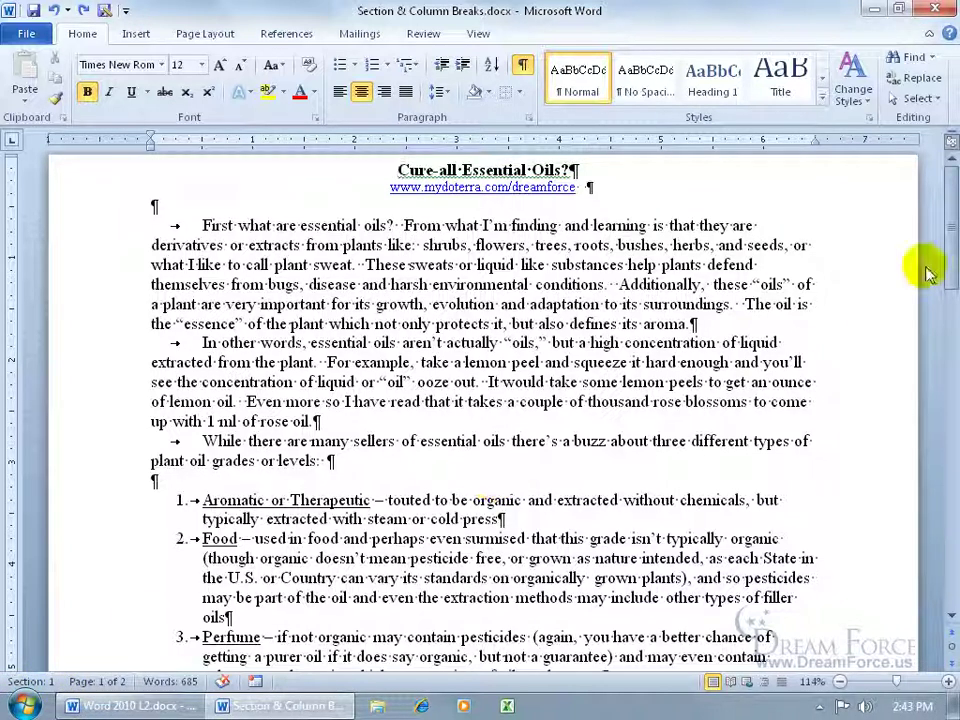
pyautogui.moveTo(949, 229); pyautogui.dragTo(950, 366)
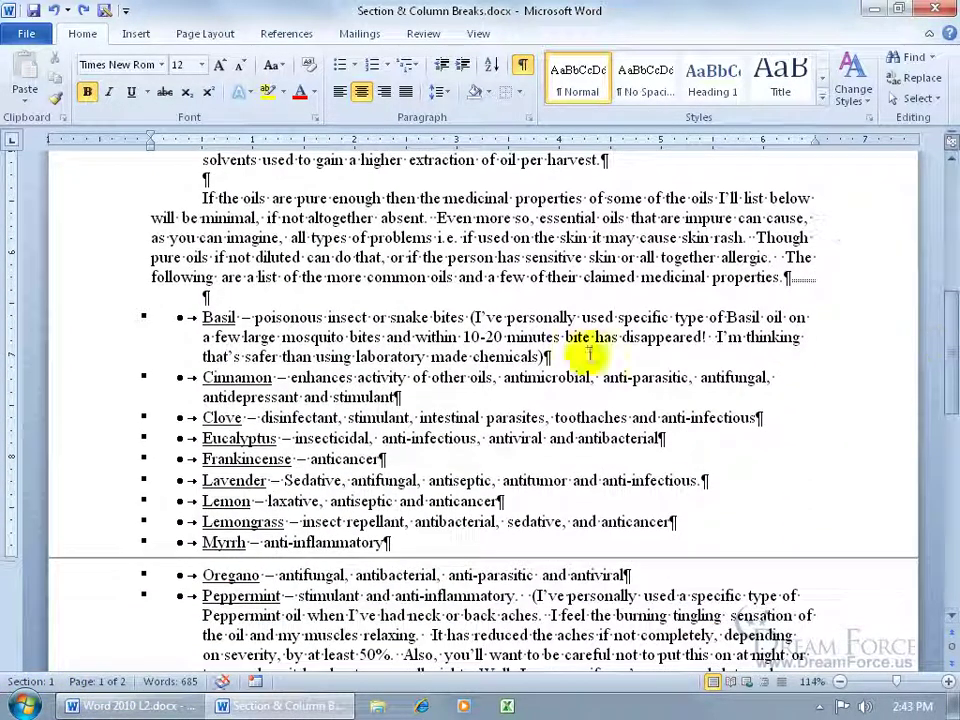
# Step: Set the oils list section to Two columns, then undo it back to one column
pyautogui.click(547, 357)
pyautogui.click(777, 296)
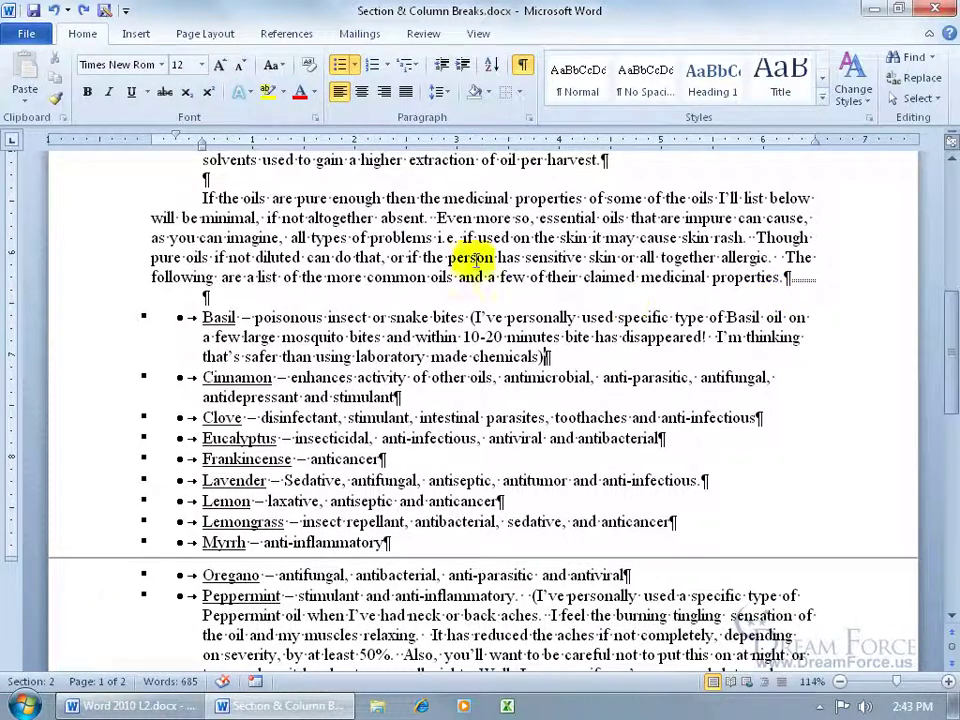
pyautogui.click(205, 33)
pyautogui.click(189, 98)
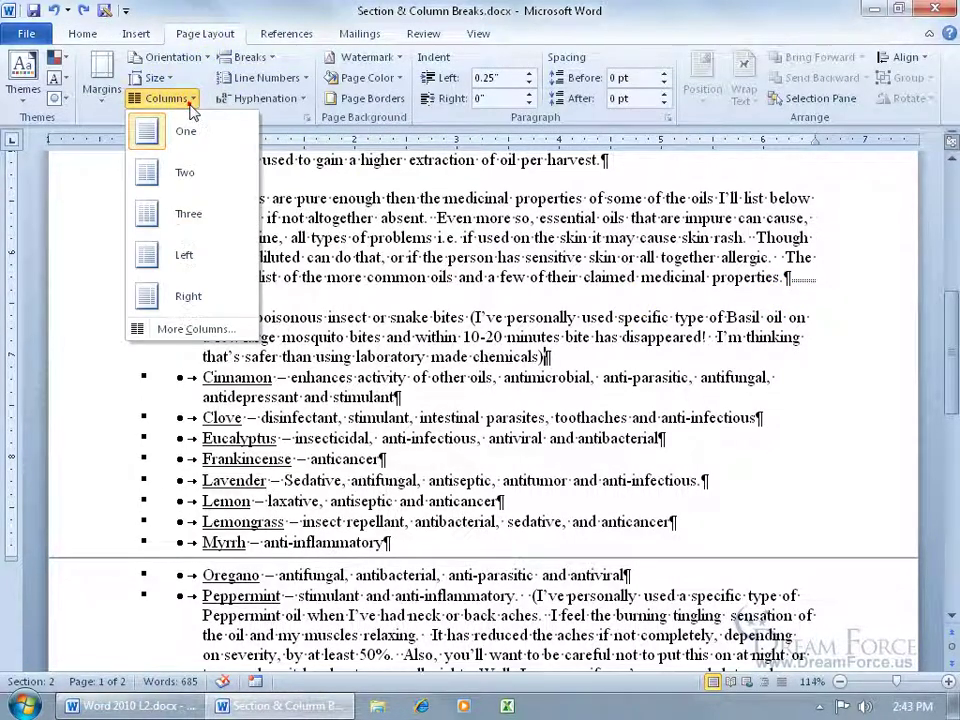
pyautogui.click(178, 171)
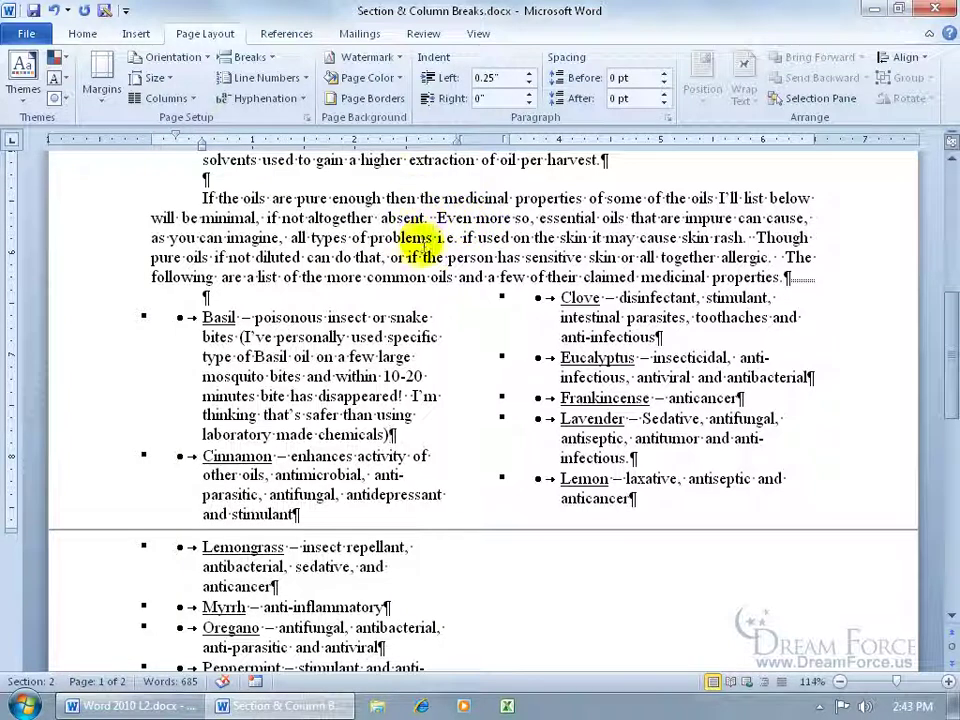
pyautogui.moveTo(951, 343); pyautogui.dragTo(940, 500)
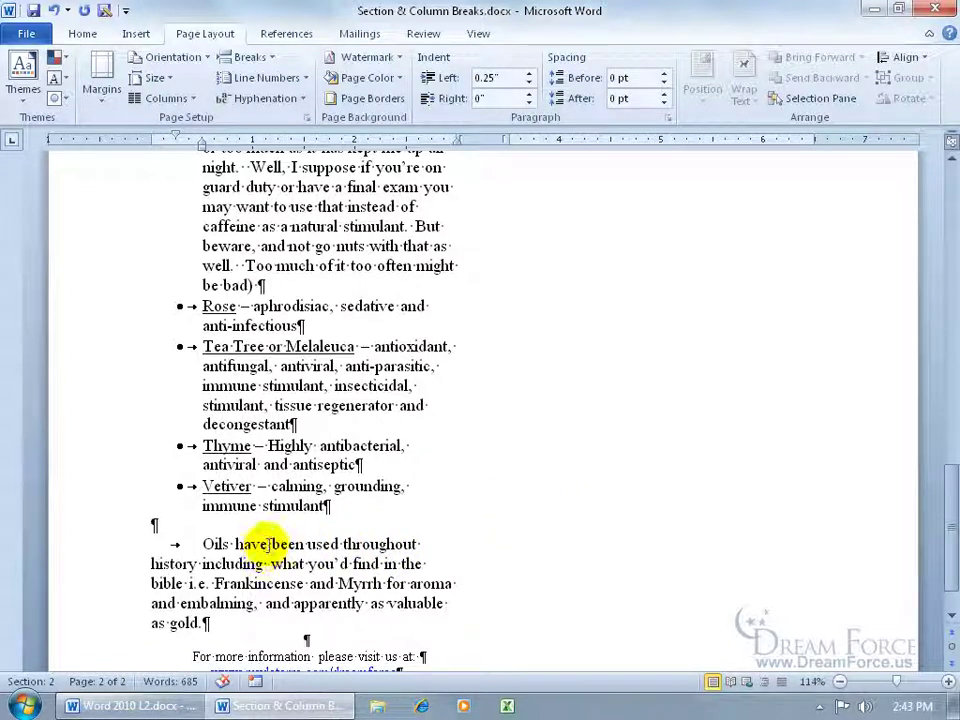
pyautogui.click(54, 10)
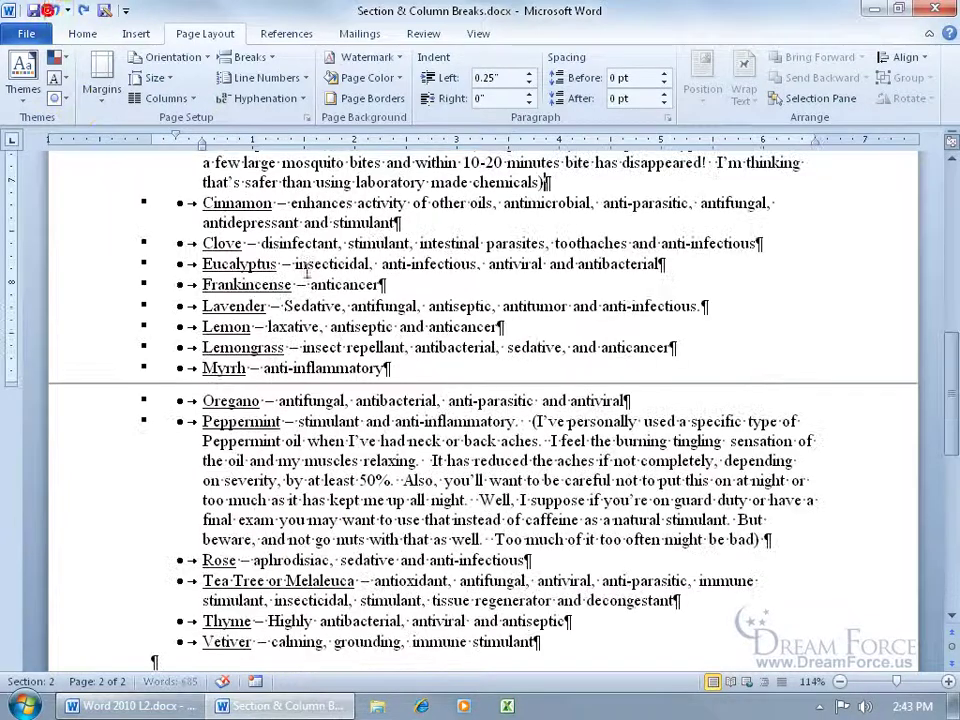
pyautogui.moveTo(946, 386); pyautogui.dragTo(949, 376)
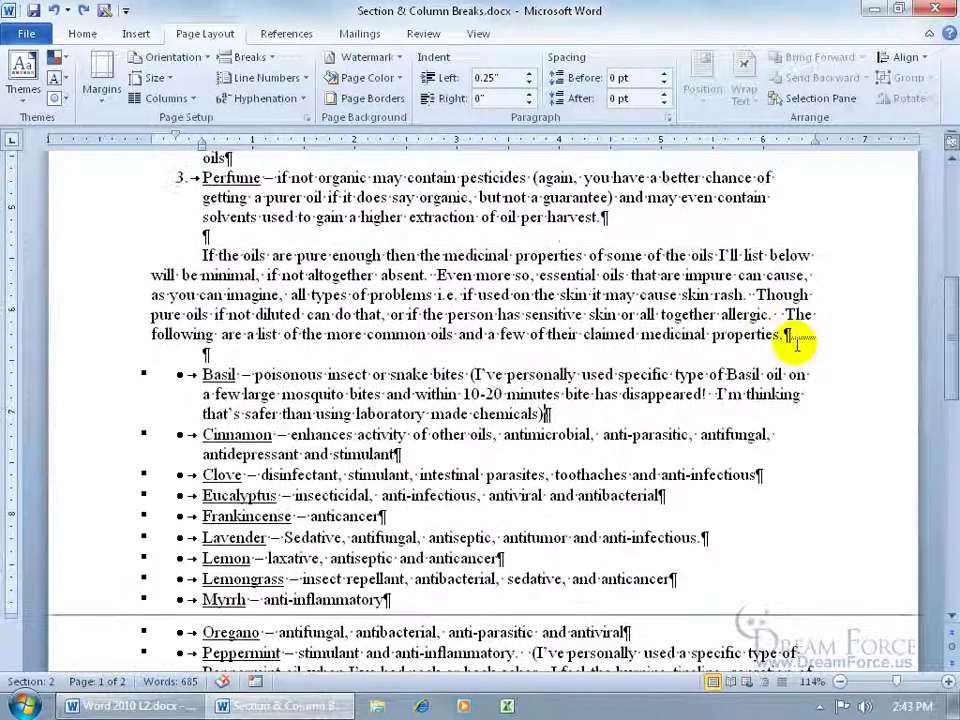
pyautogui.scroll(-5, 274, 514)
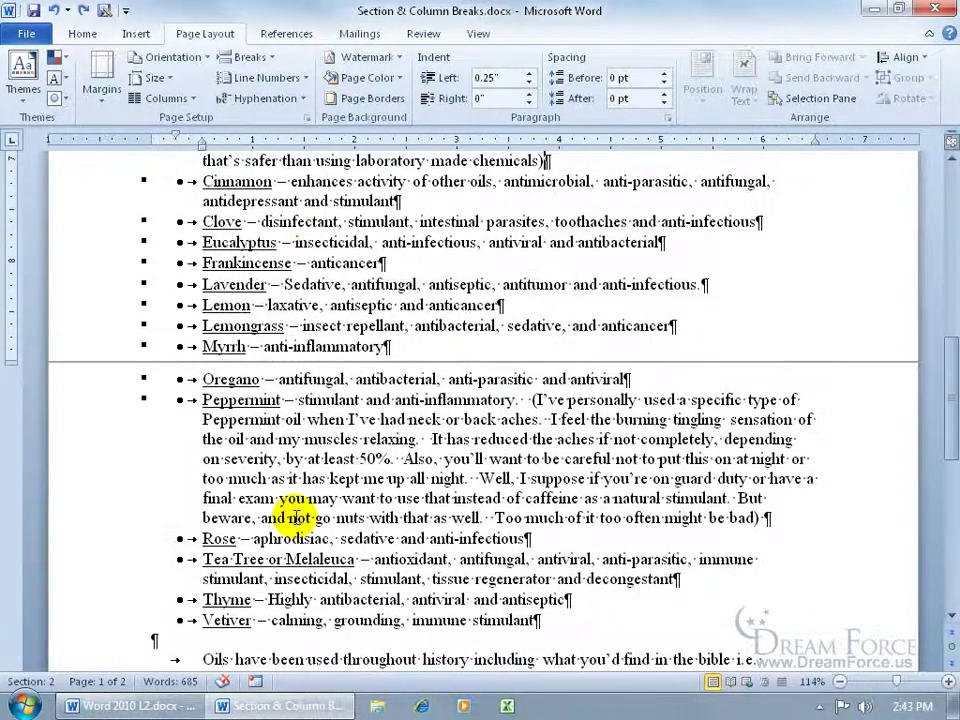
pyautogui.click(182, 587)
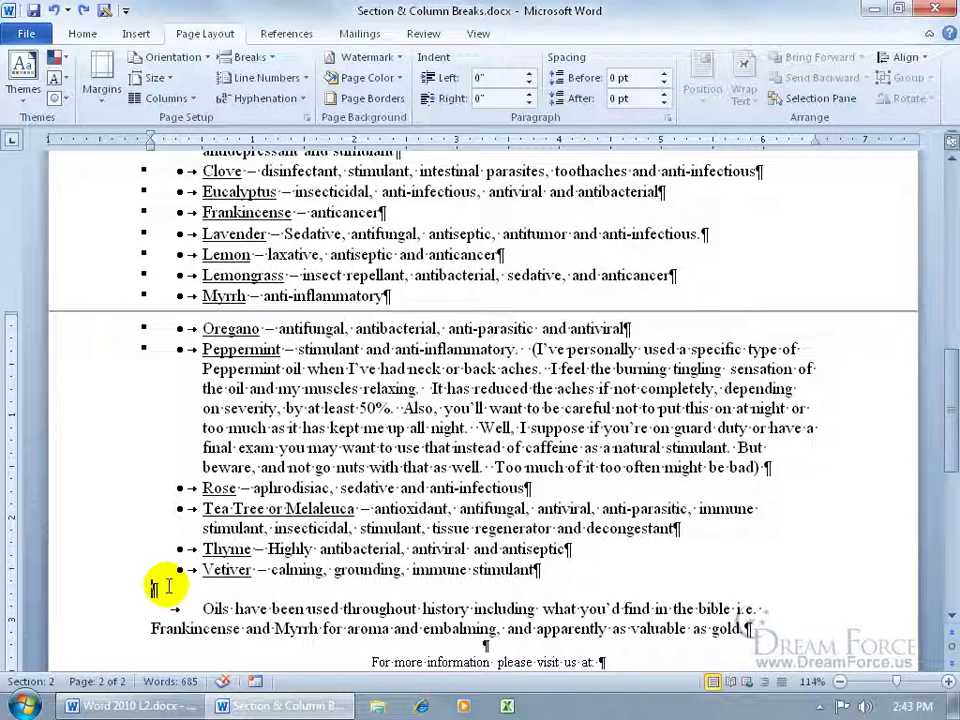
# Step: Add a Continuous section break after the Vetiver item
pyautogui.click(250, 57)
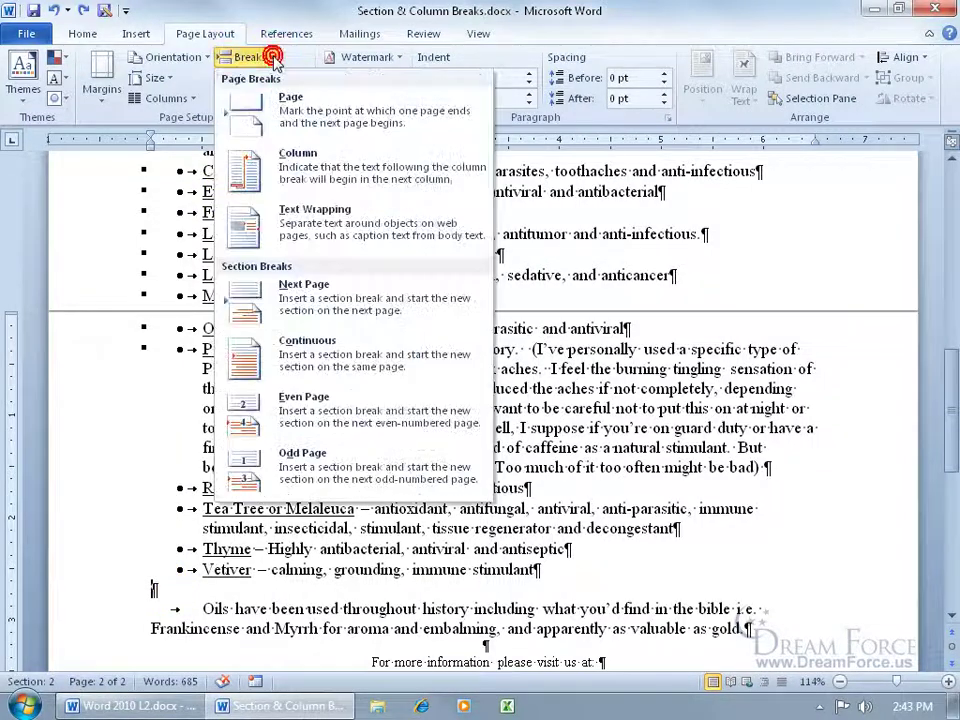
pyautogui.click(310, 352)
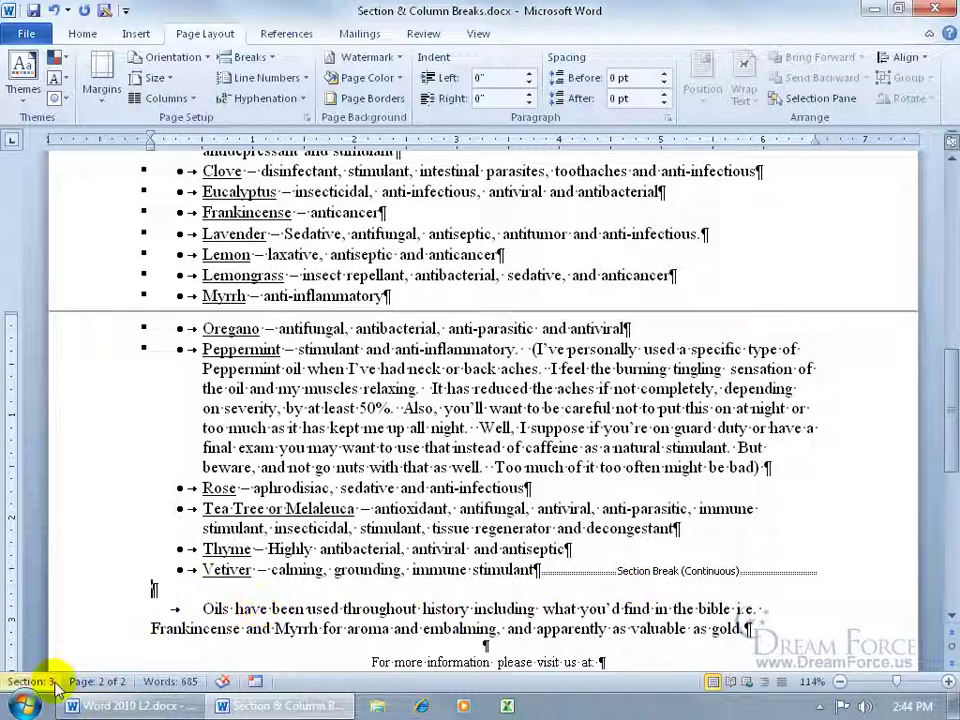
pyautogui.click(330, 488)
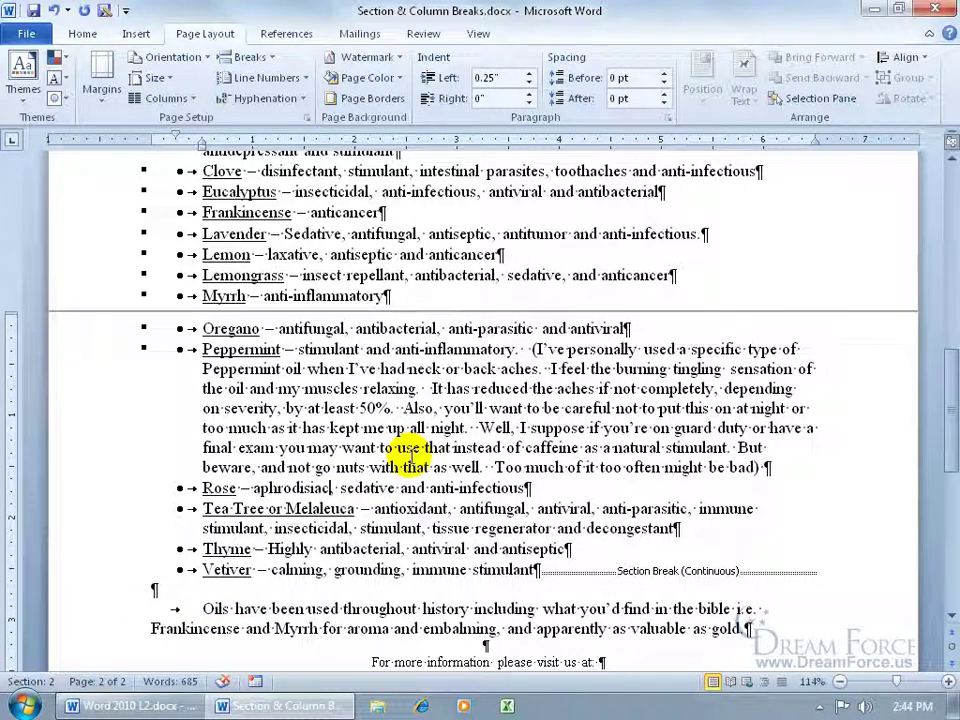
# Step: Format the oils list section, Peppermint through Vetiver, as Two columns
pyautogui.click(412, 370)
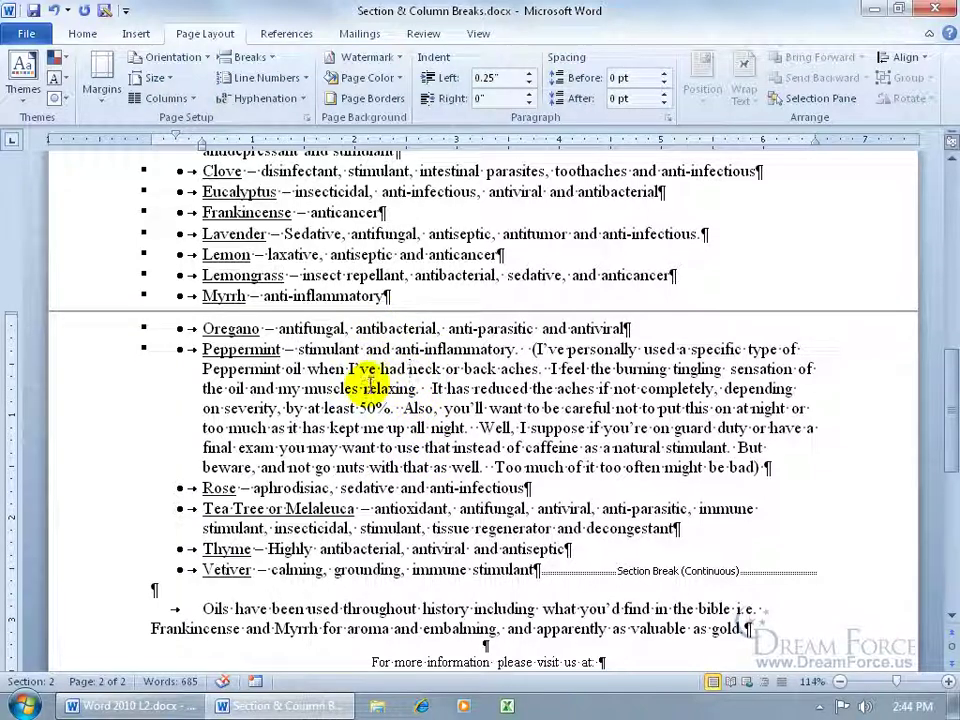
pyautogui.click(188, 97)
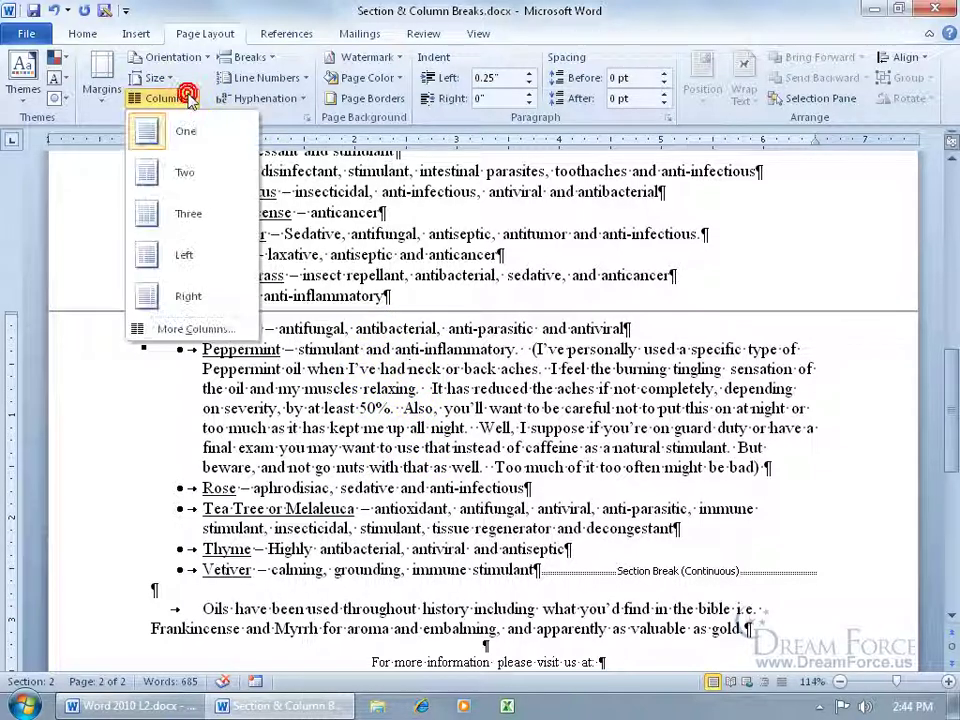
pyautogui.click(187, 169)
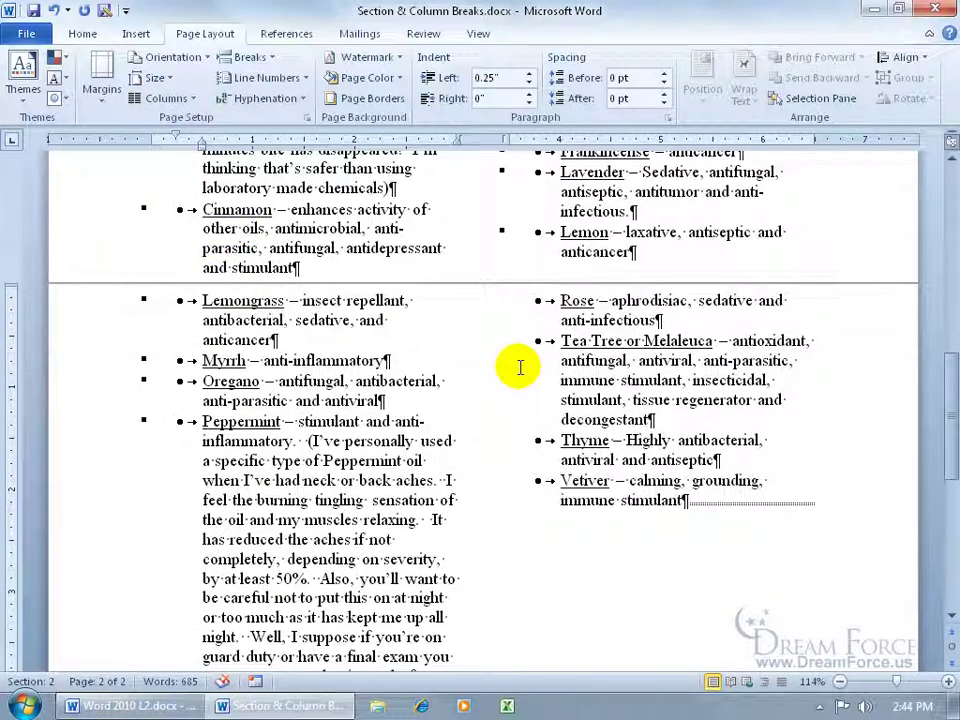
pyautogui.moveTo(947, 386); pyautogui.dragTo(955, 467)
pyautogui.click(403, 505)
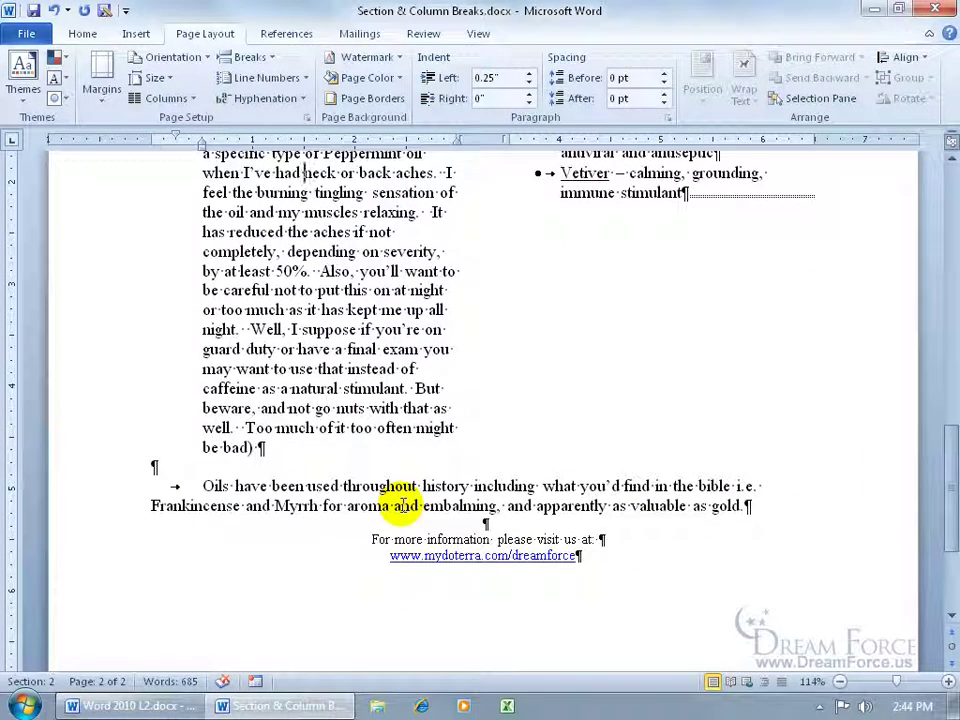
pyautogui.click(250, 57)
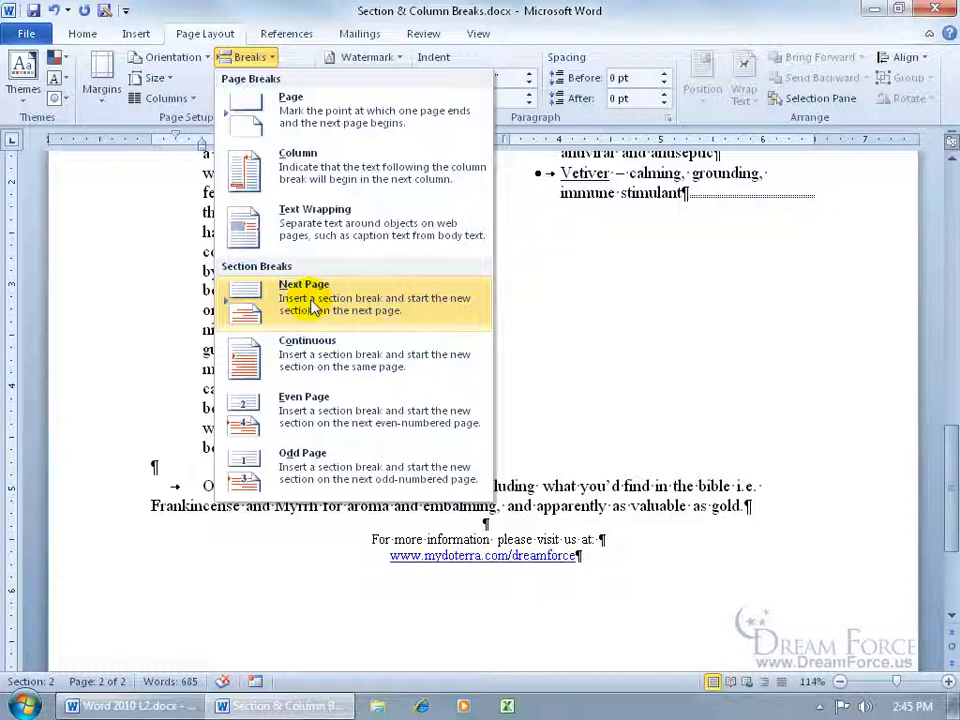
# Step: Delete the continuous section break after Vetiver, leaving the Breaks menu unused
pyautogui.click(606, 285)
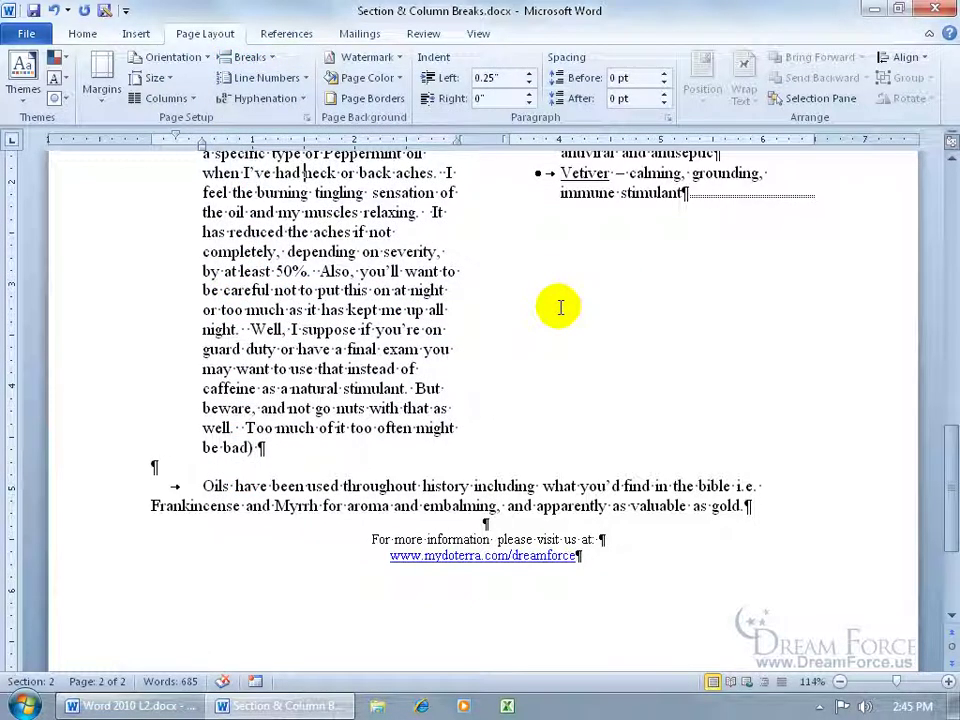
pyautogui.click(689, 194)
pyautogui.moveTo(943, 422); pyautogui.dragTo(943, 392)
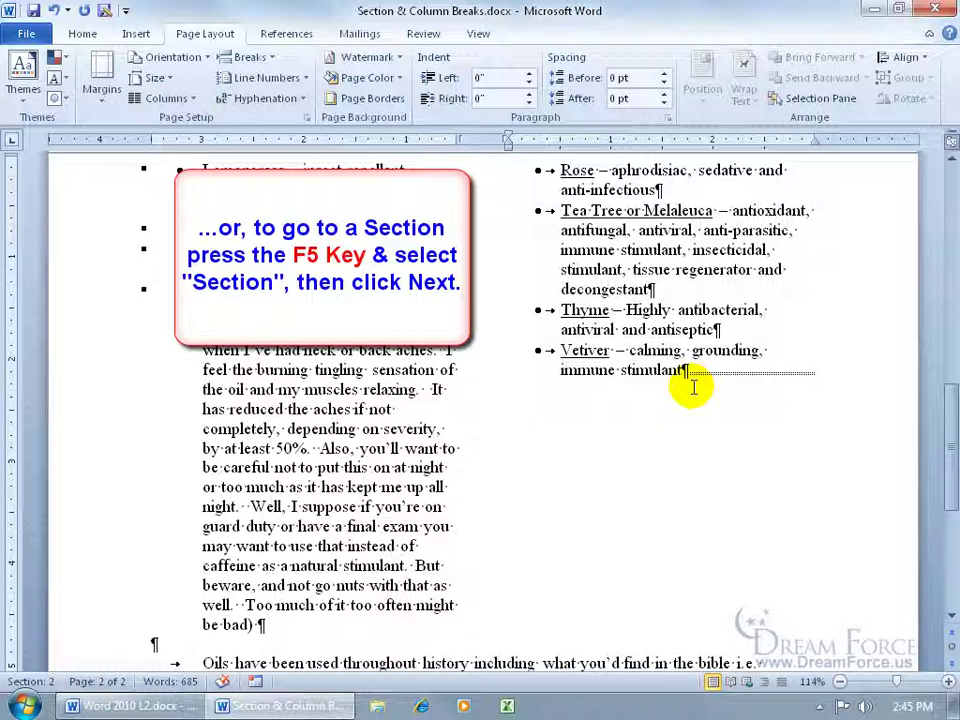
pyautogui.press('Delete')
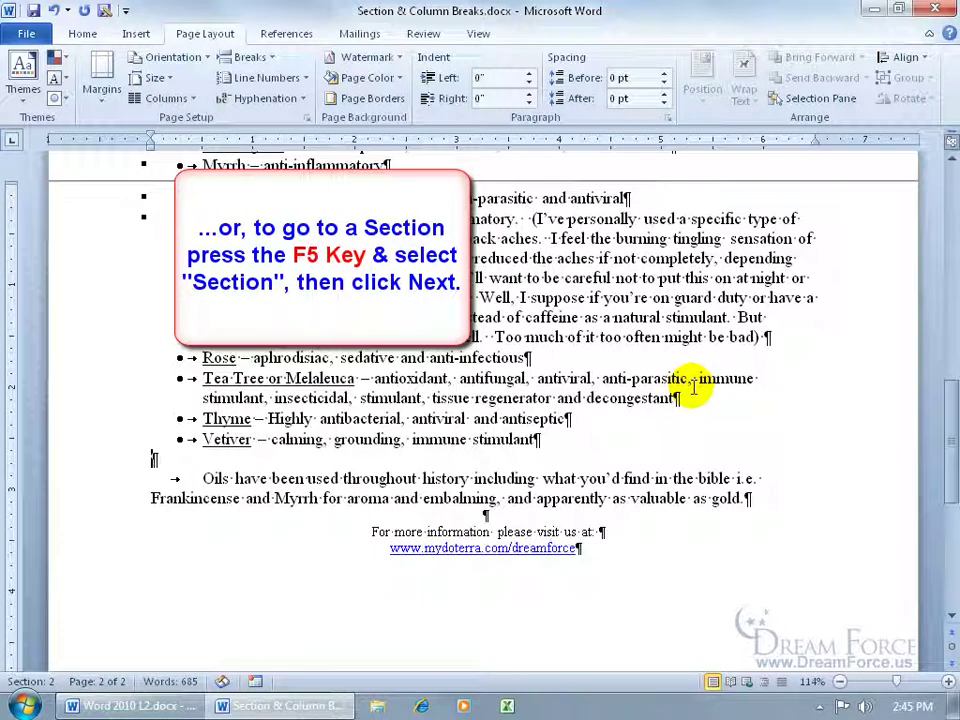
pyautogui.moveTo(953, 430); pyautogui.dragTo(933, 292)
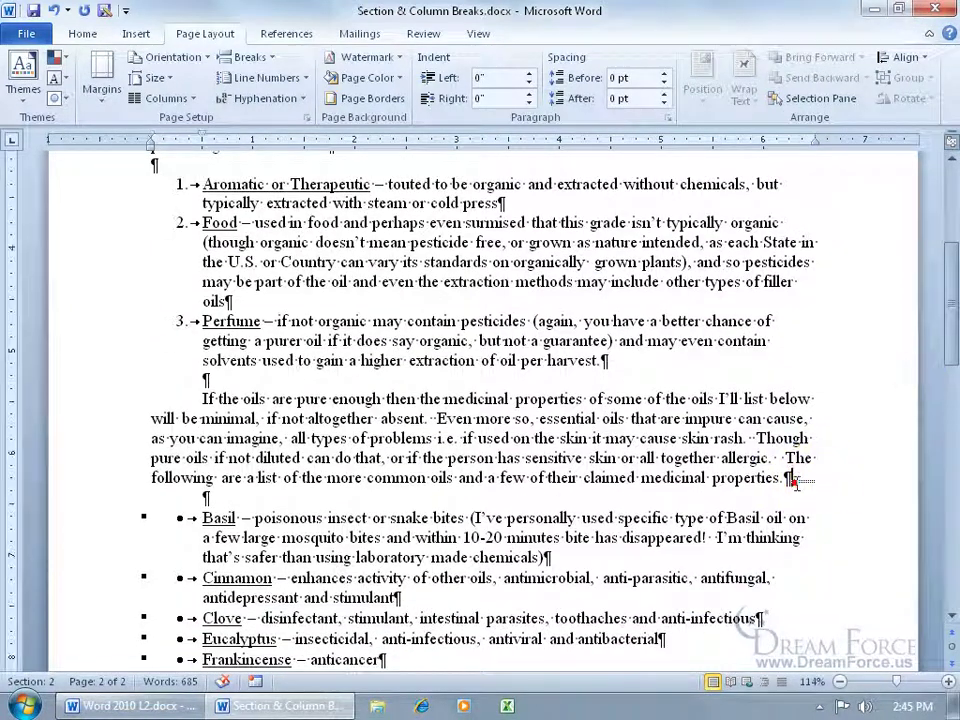
pyautogui.click(790, 480)
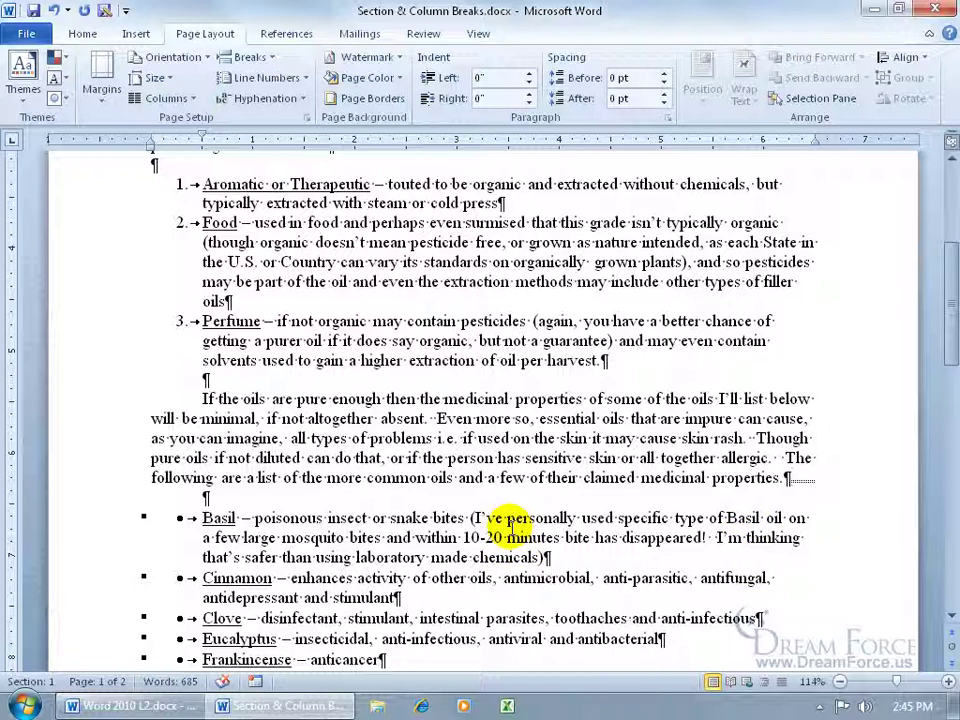
# Step: Redo the two-column layout, then test and undo an empty bullet before Clove
pyautogui.click(54, 10)
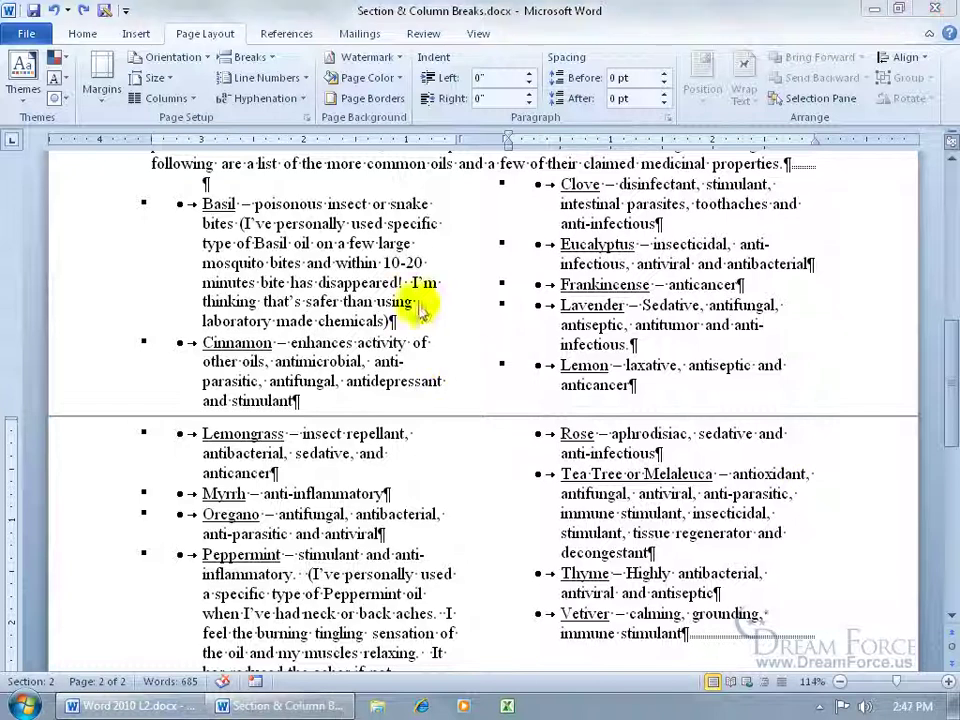
pyautogui.click(240, 205)
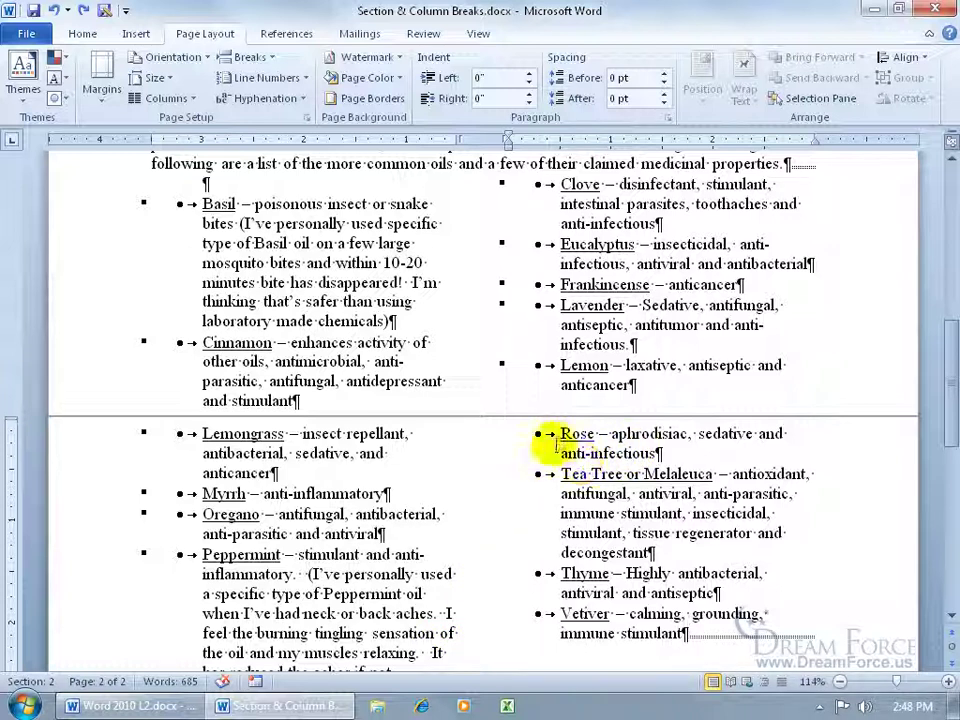
pyautogui.click(560, 185)
pyautogui.press('Return')
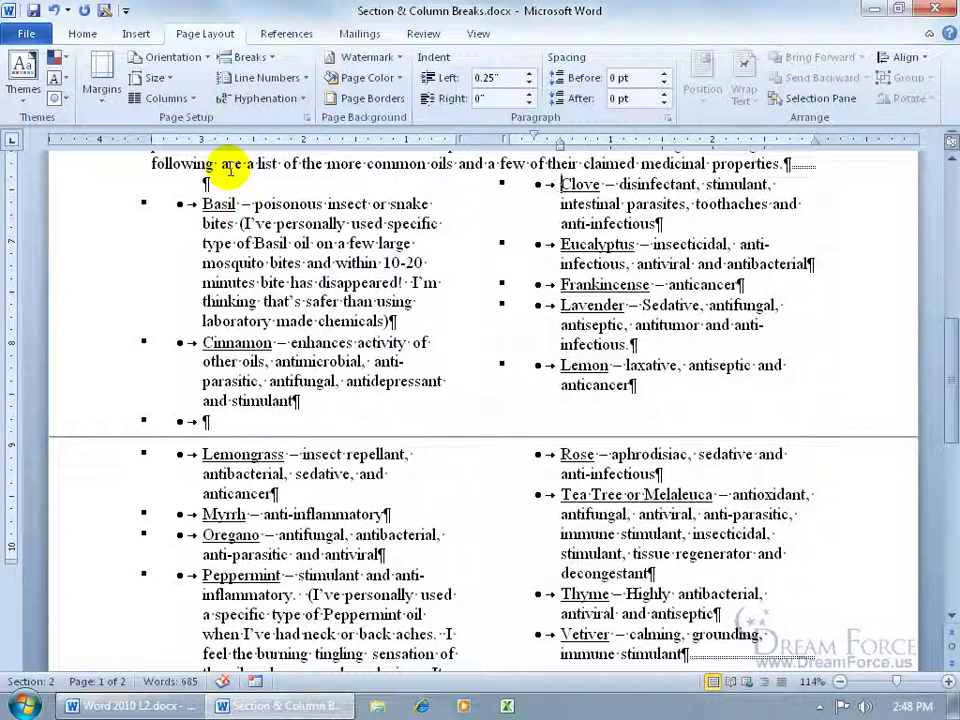
pyautogui.click(56, 11)
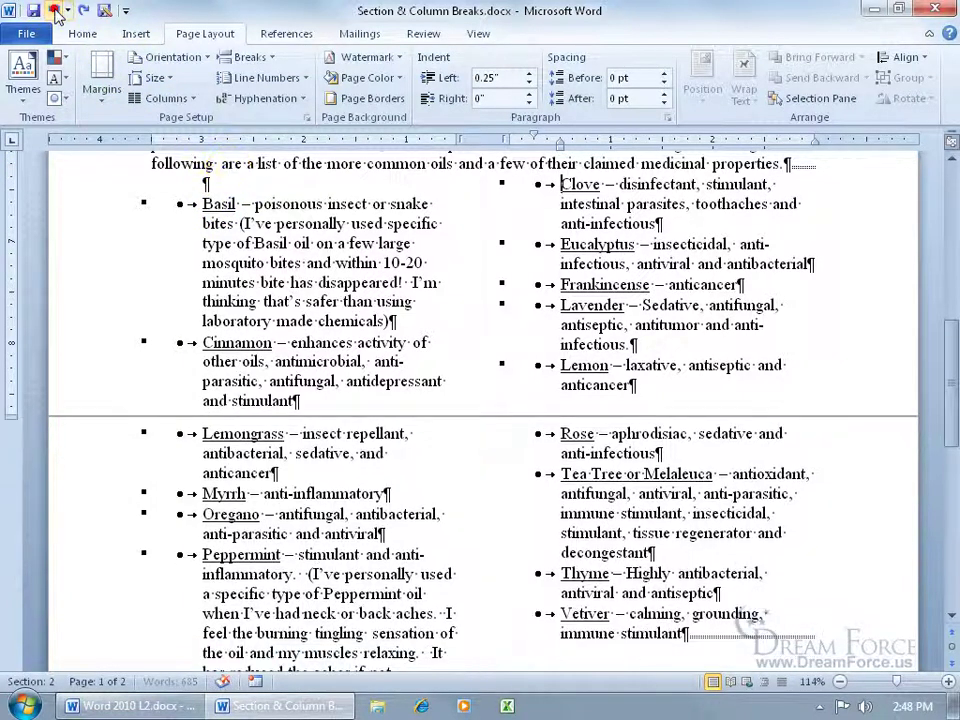
pyautogui.click(295, 399)
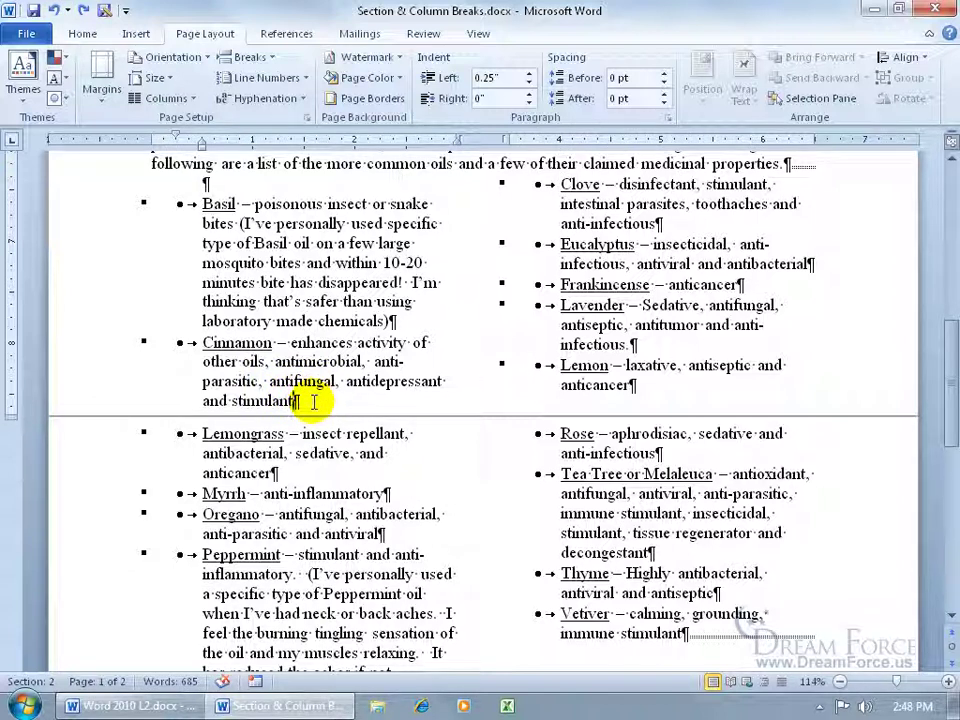
# Step: Insert a Column break after the Cinnamon entry so Clove starts the right column
pyautogui.click(251, 58)
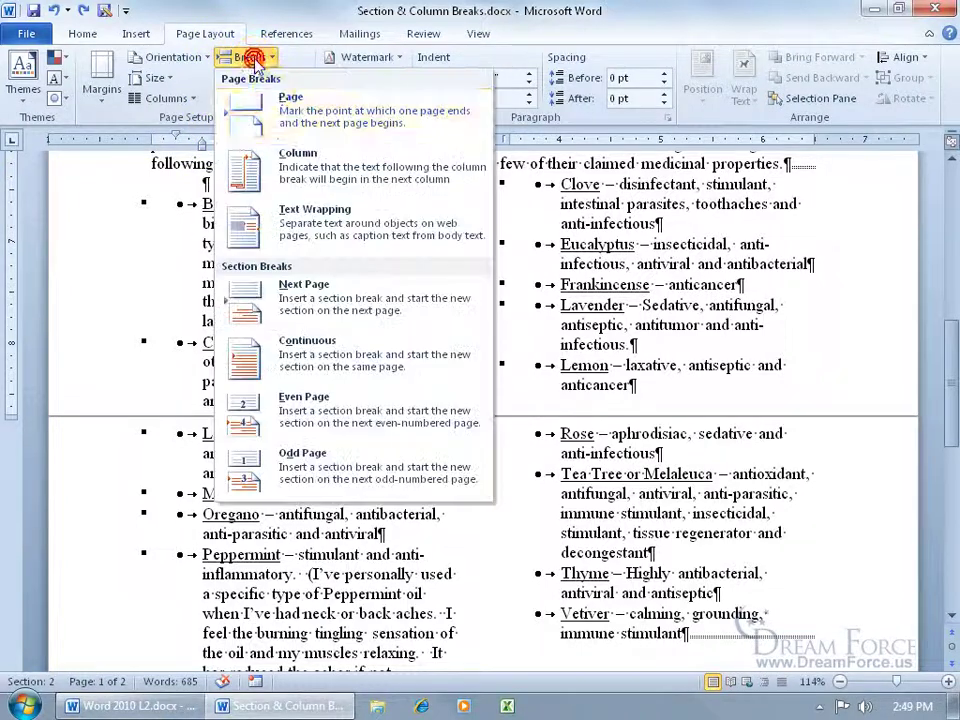
pyautogui.click(257, 156)
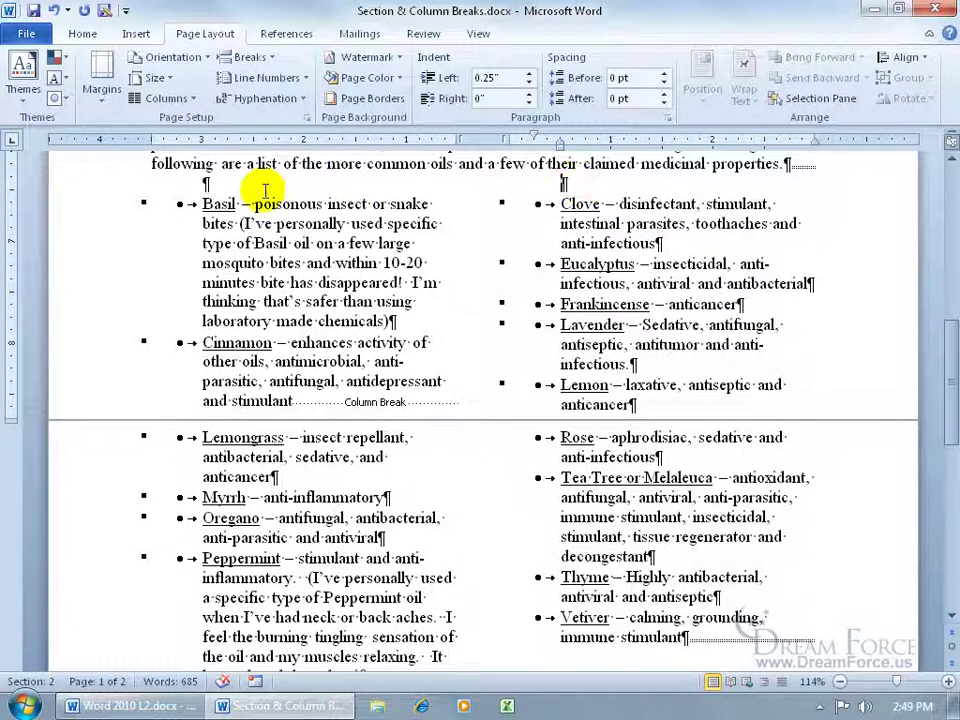
pyautogui.click(550, 184)
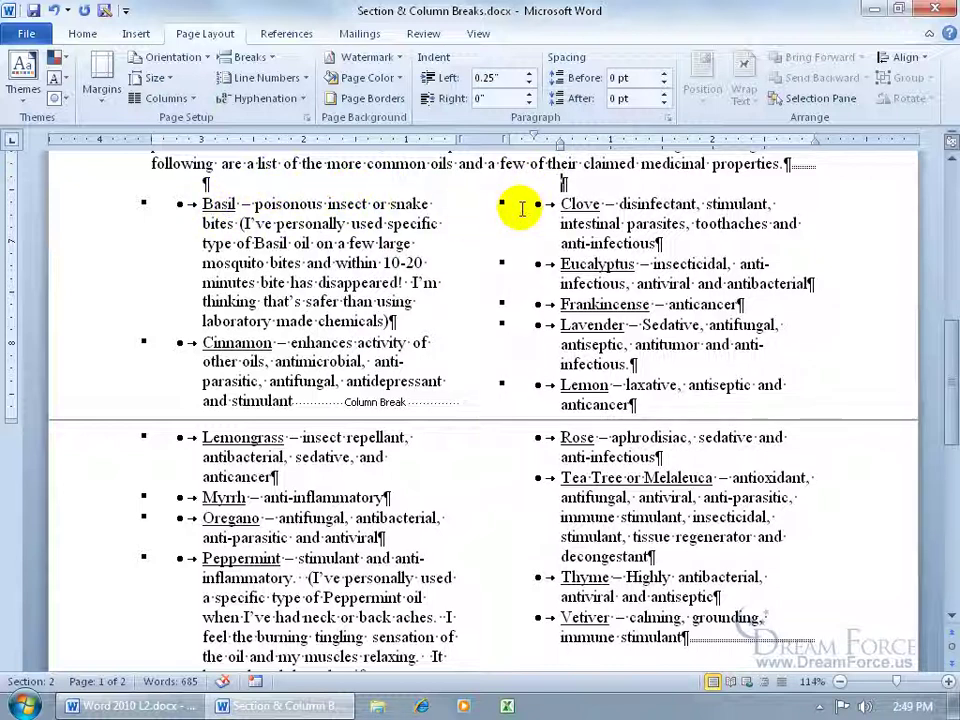
# Step: Add test bullet lines 'asdfdsa', 'dsadf', 'sadf' after Cinnamon, then undo them
pyautogui.click(294, 401)
pyautogui.press('Return')
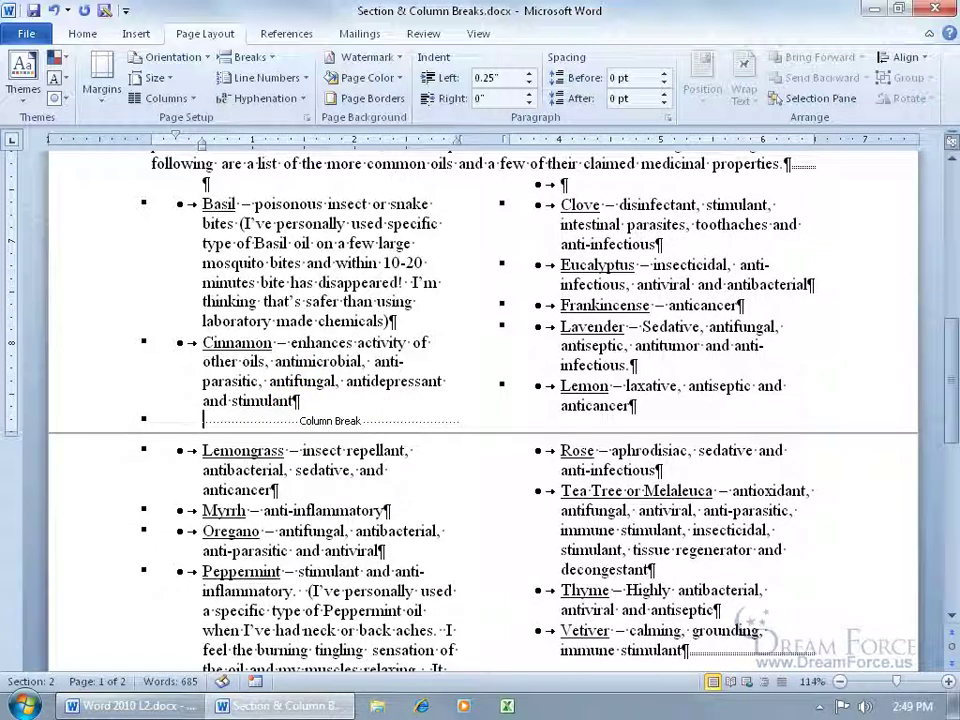
pyautogui.write('asdfdsa')
pyautogui.press('Return')
pyautogui.write('dsadf')
pyautogui.press('Return')
pyautogui.write('sadf')
pyautogui.press('Return')
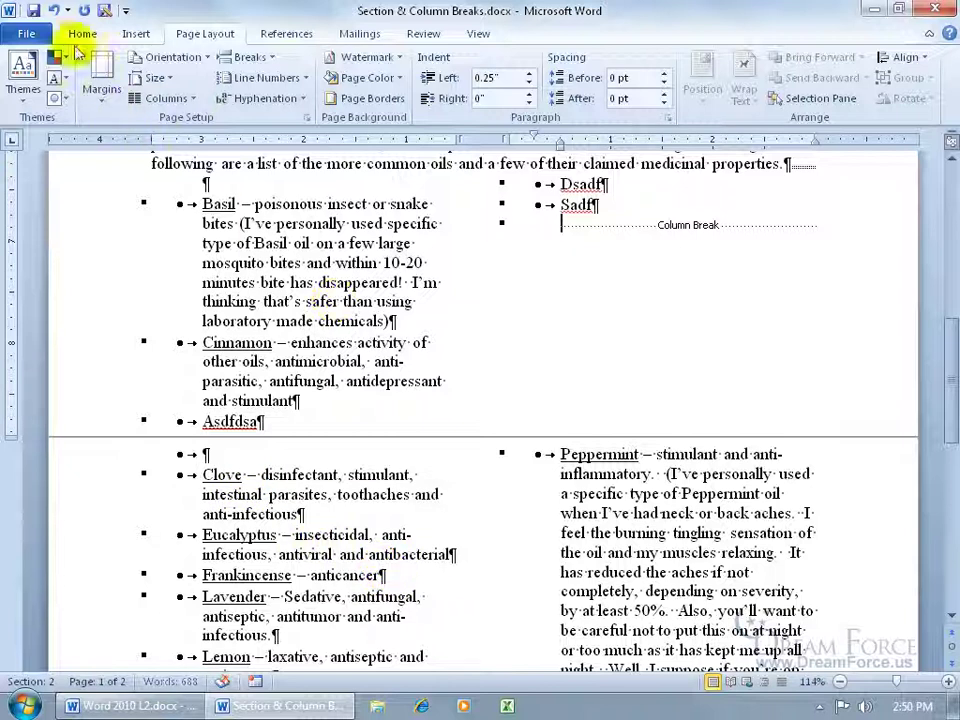
pyautogui.click(54, 11)
pyautogui.click(54, 11)
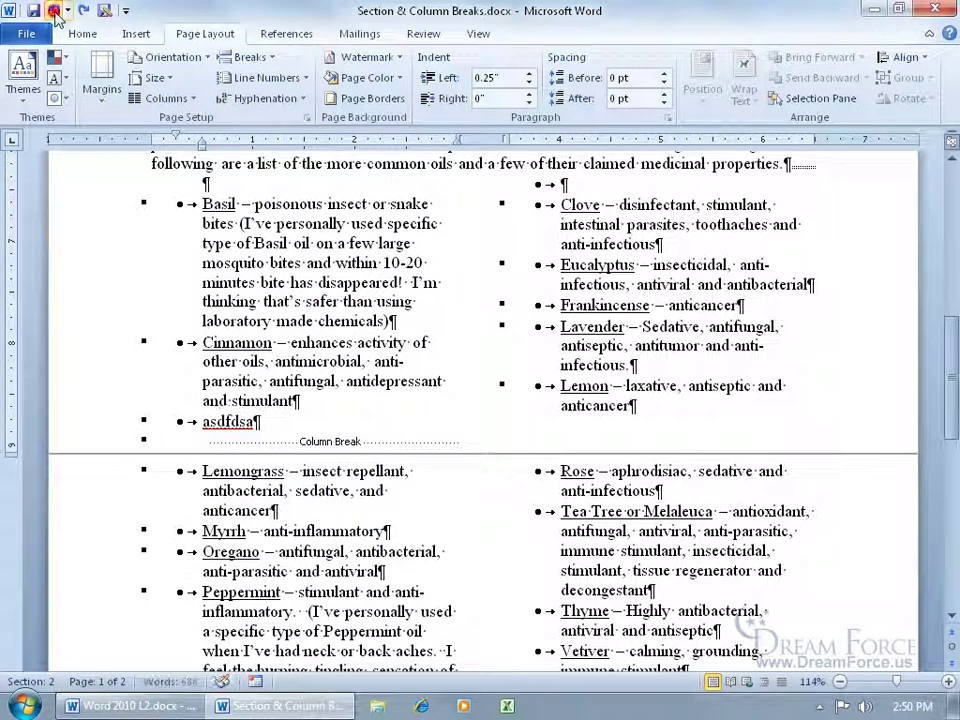
pyautogui.click(54, 11)
pyautogui.click(54, 11)
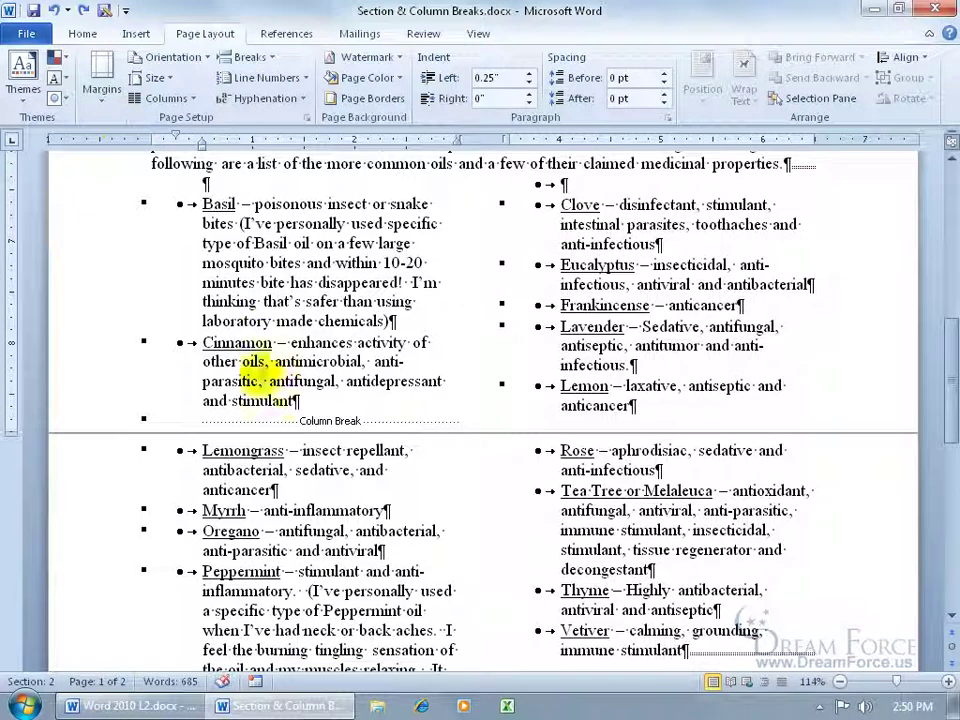
# Step: Remove the bullet from the empty line above Clove
pyautogui.click(631, 405)
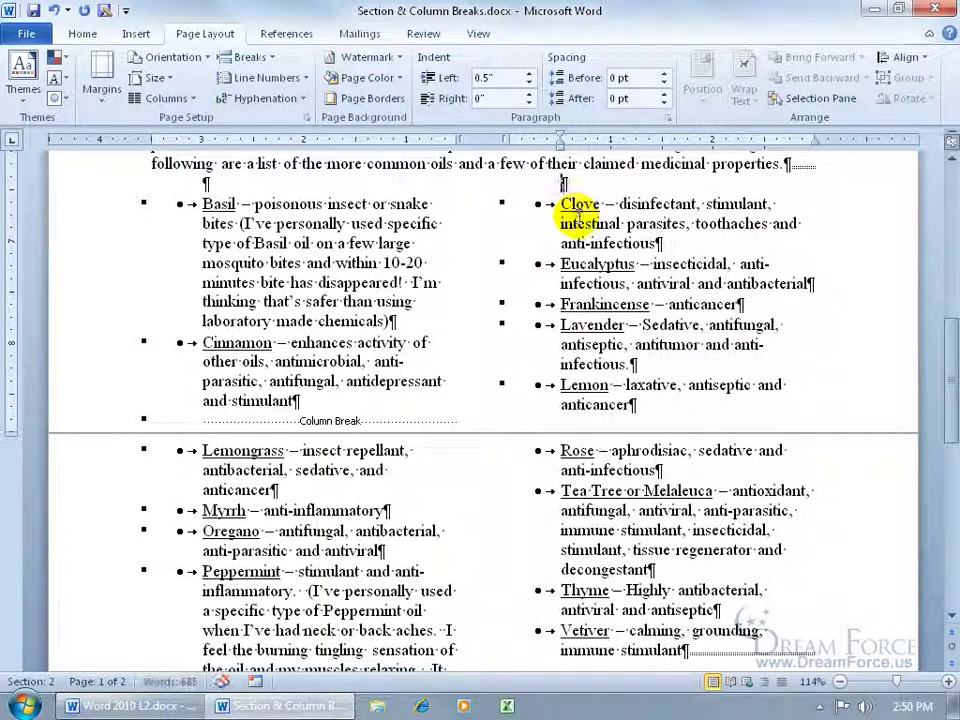
pyautogui.click(563, 183)
pyautogui.press('BackSpace')
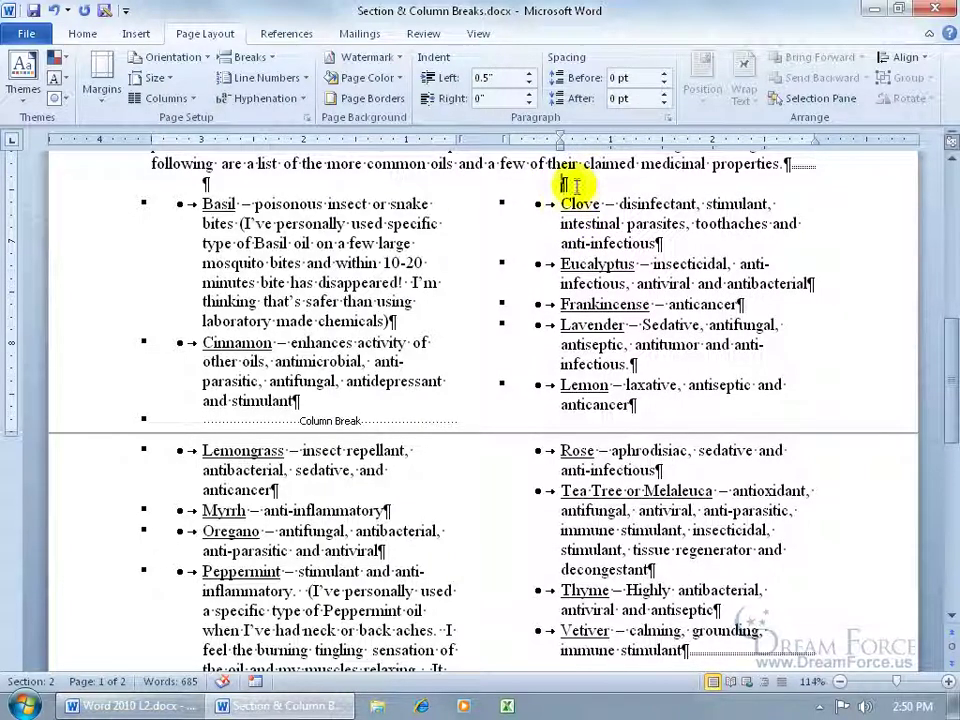
pyautogui.click(636, 404)
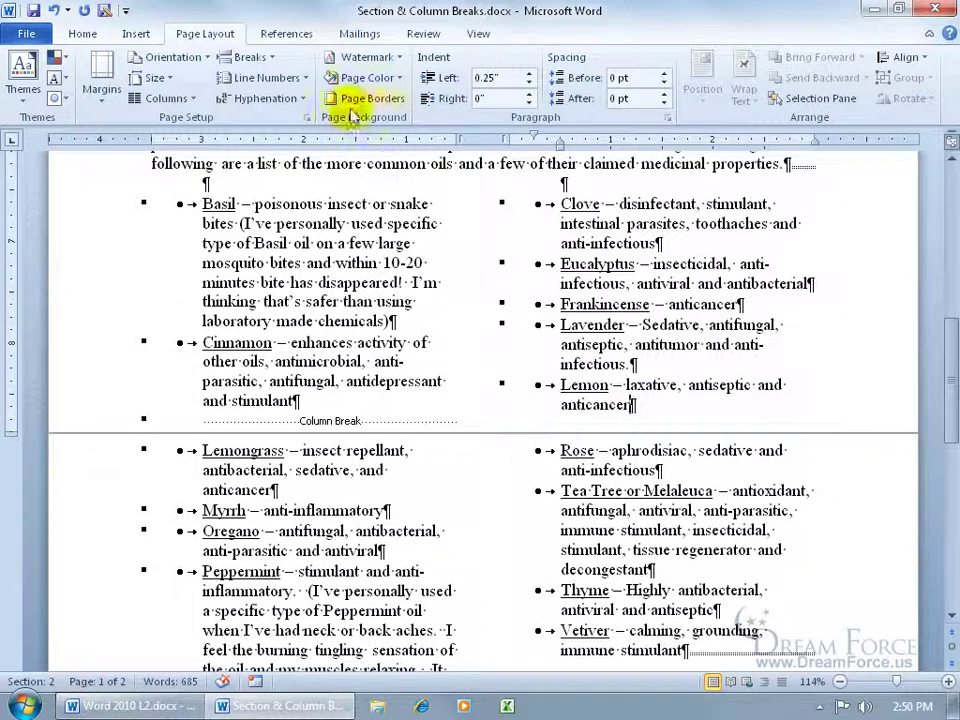
# Step: Insert a column break after the Lemon entry so Lemongrass starts a new column
pyautogui.click(250, 57)
pyautogui.click(262, 165)
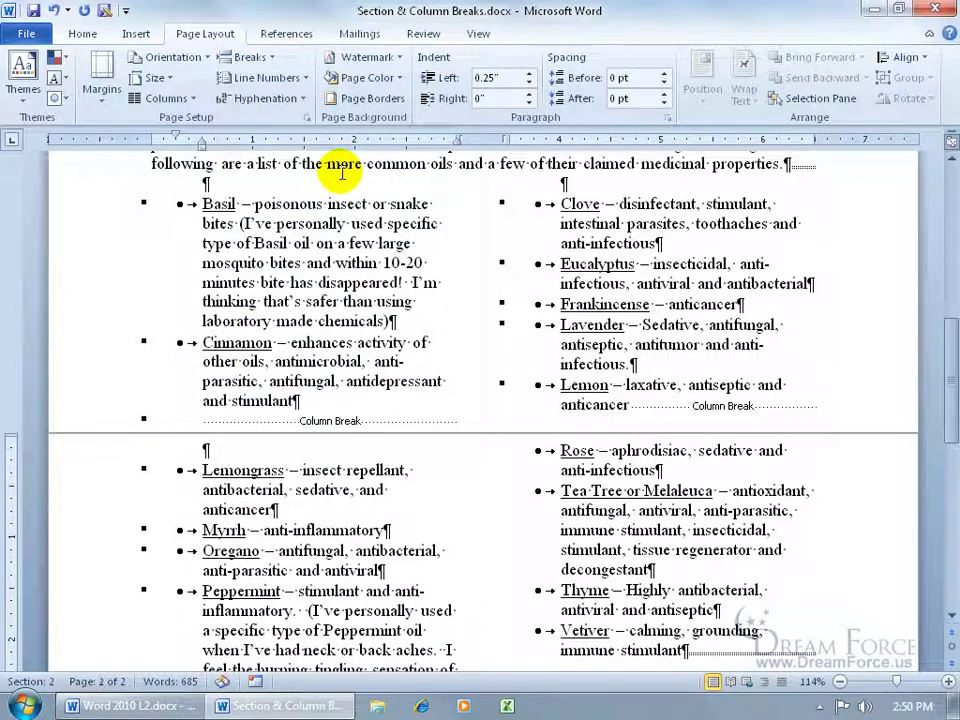
pyautogui.click(229, 458)
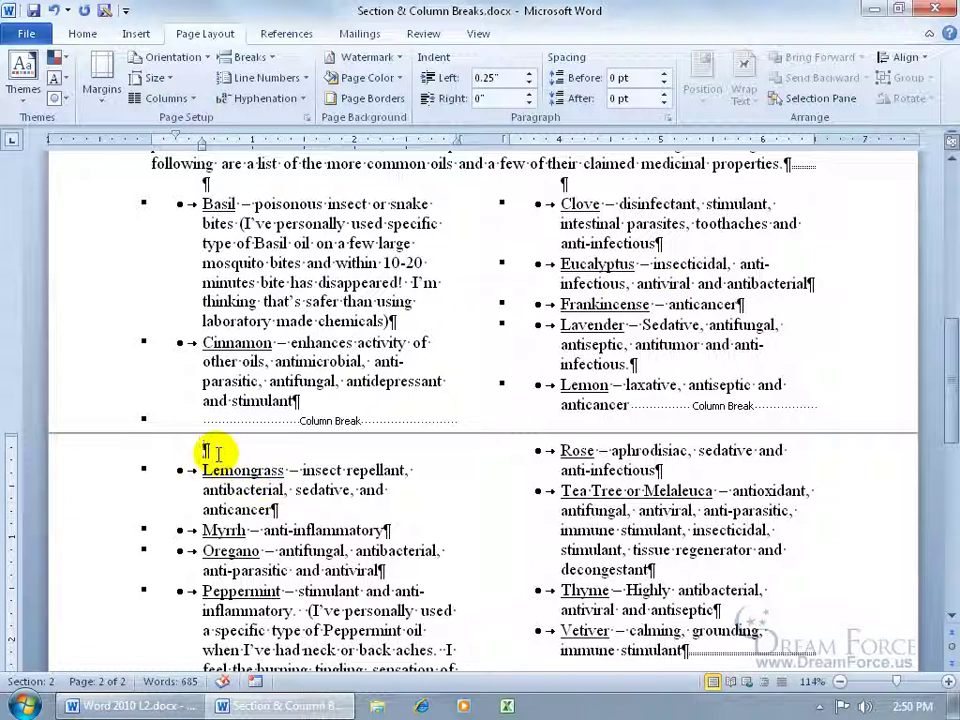
pyautogui.click(246, 469)
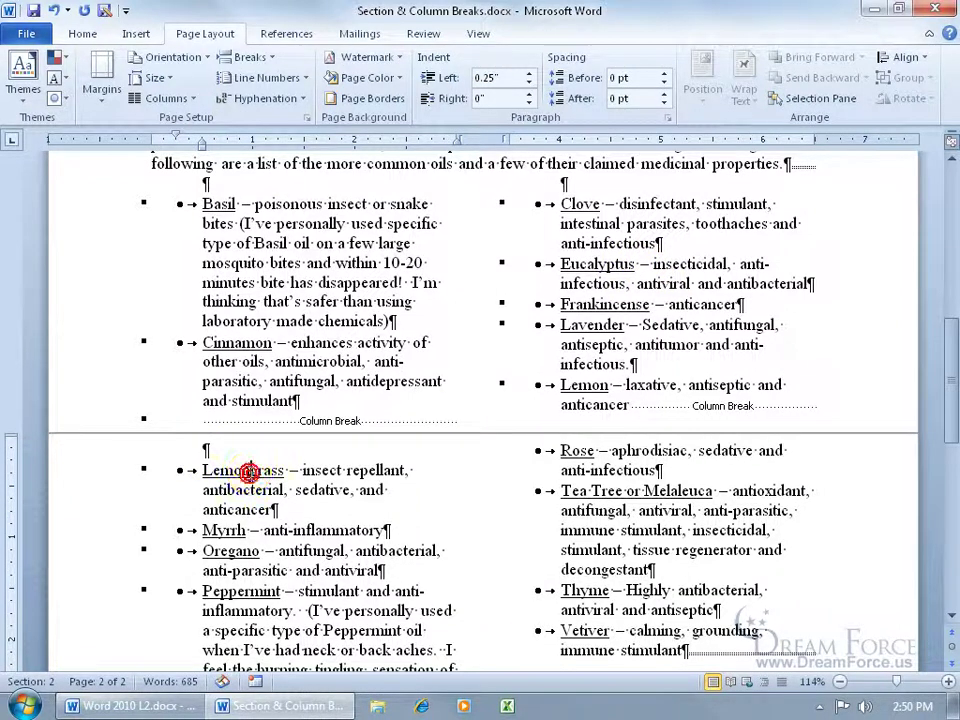
pyautogui.scroll(-4, 248, 472)
pyautogui.scroll(-5, 251, 471)
pyautogui.click(261, 368)
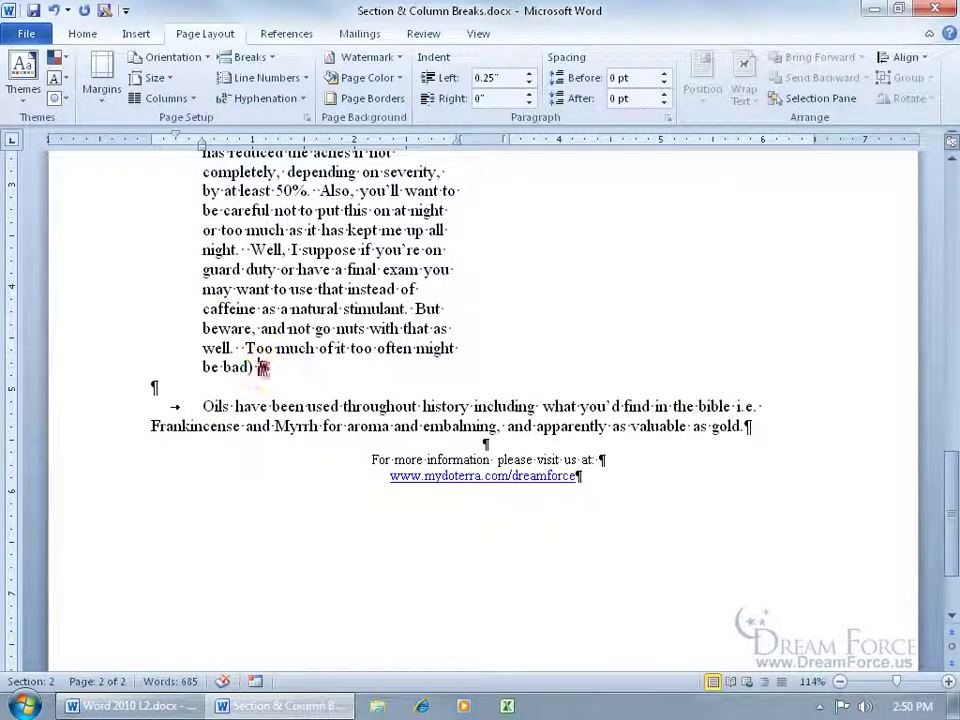
pyautogui.click(250, 57)
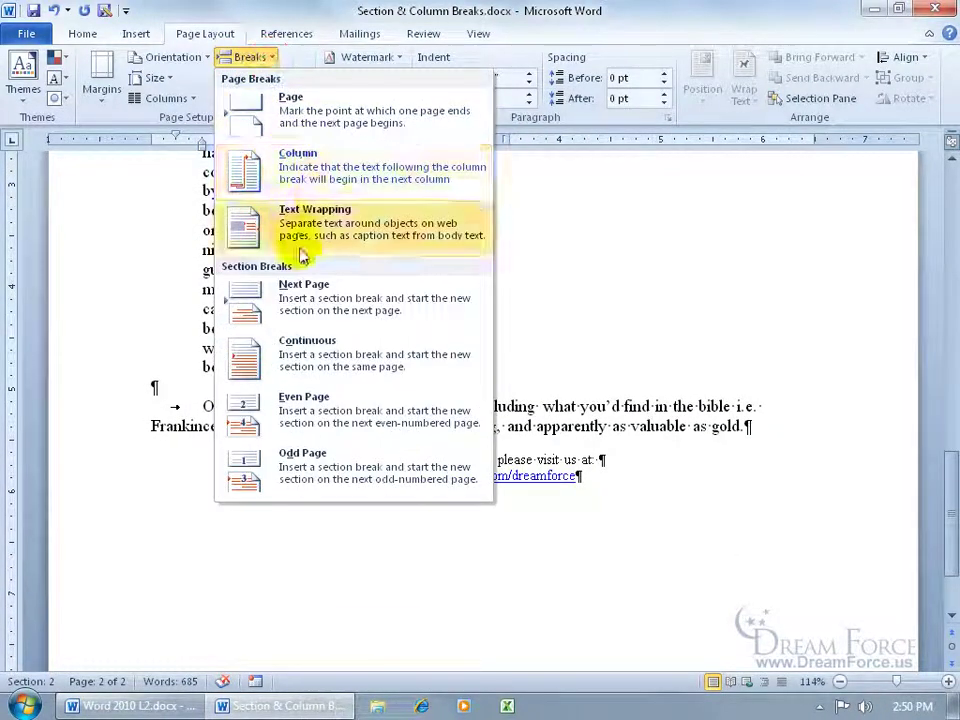
pyautogui.click(316, 195)
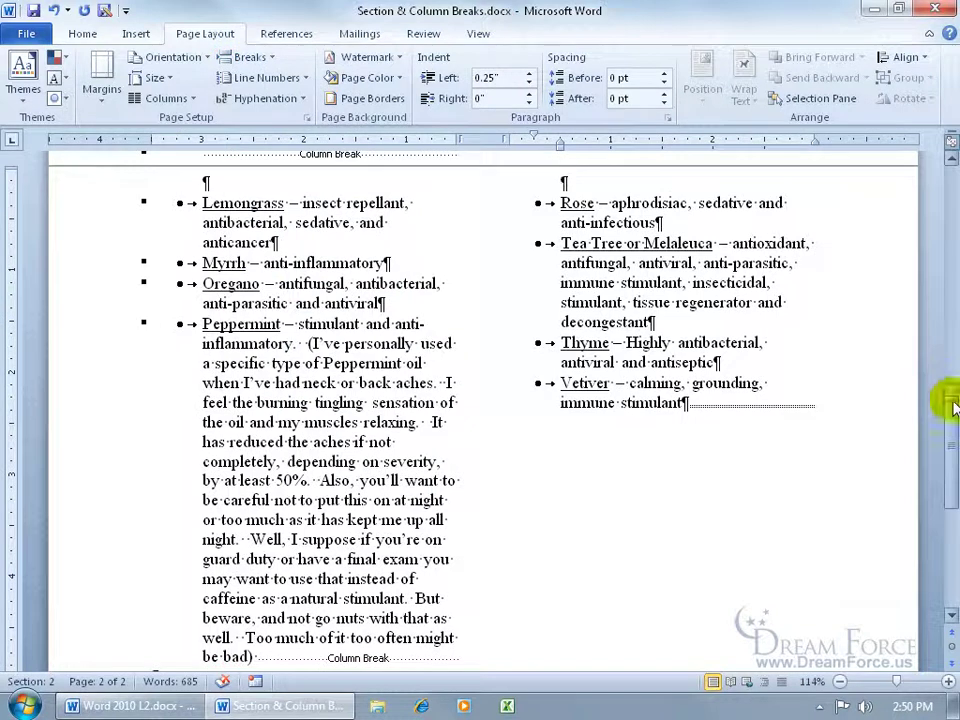
pyautogui.moveTo(952, 400); pyautogui.dragTo(953, 370)
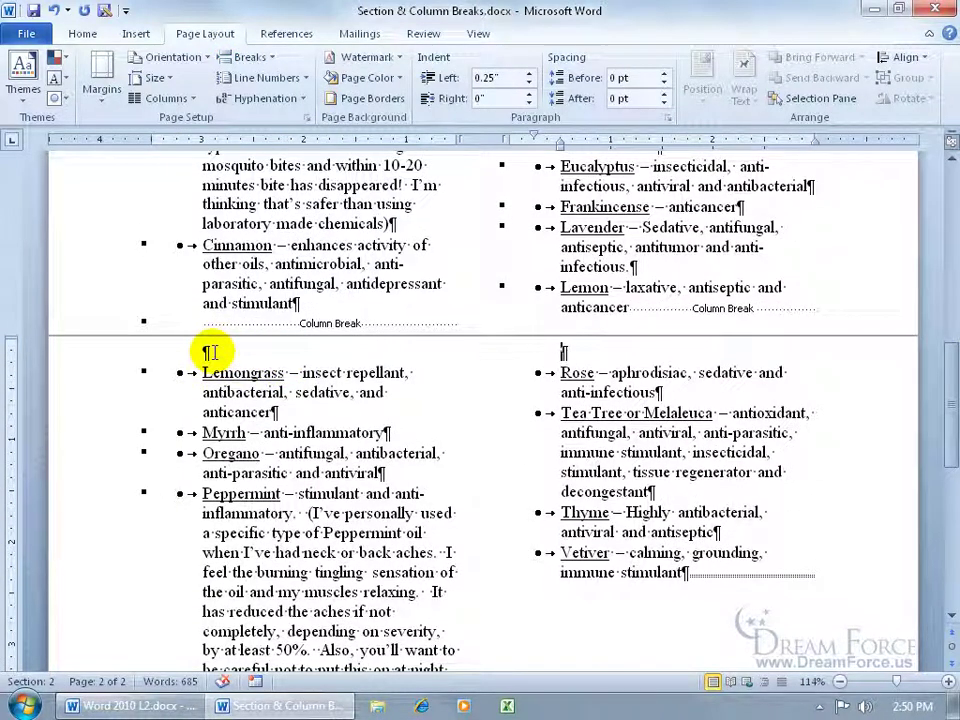
pyautogui.scroll(2, 580, 308)
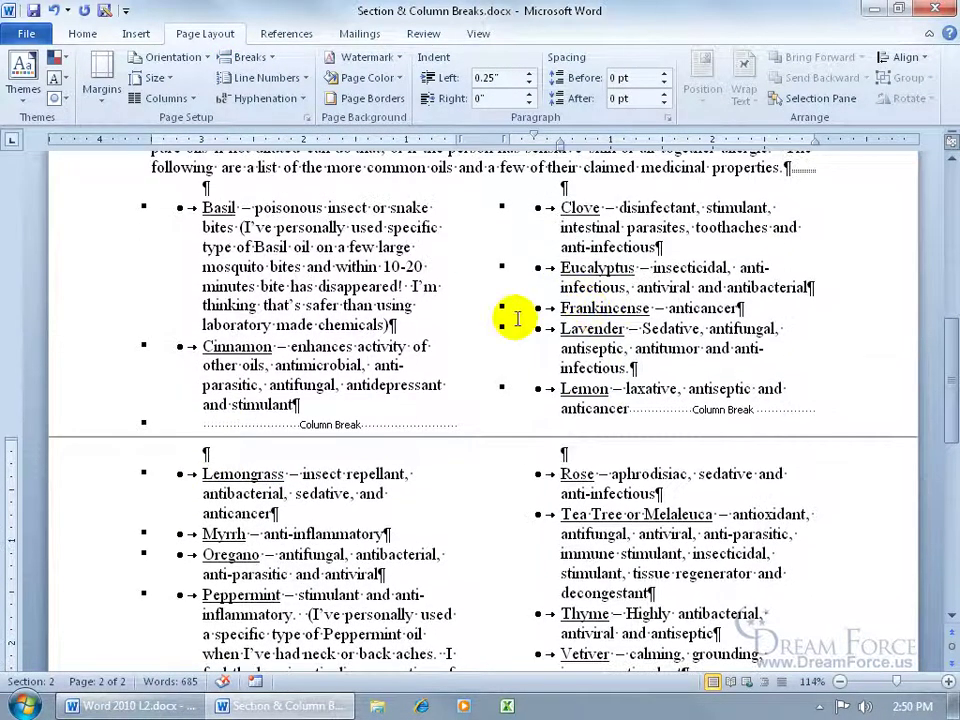
pyautogui.click(303, 402)
pyautogui.press('Return')
pyautogui.write('adf')
pyautogui.press('Return')
pyautogui.write('dasf')
pyautogui.press('Return')
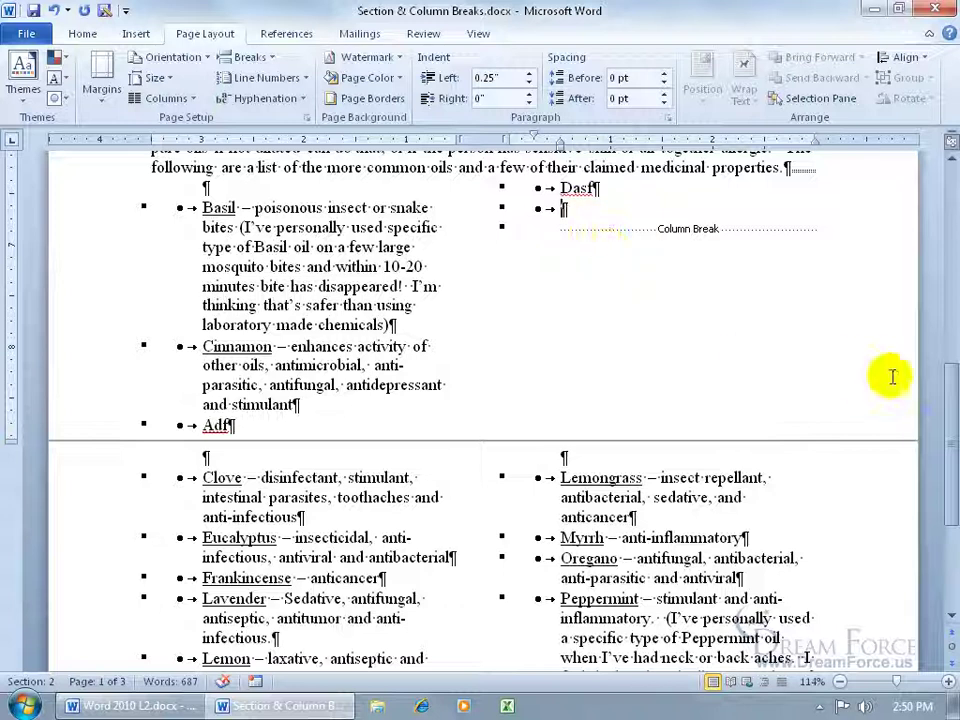
pyautogui.moveTo(952, 398); pyautogui.dragTo(948, 352)
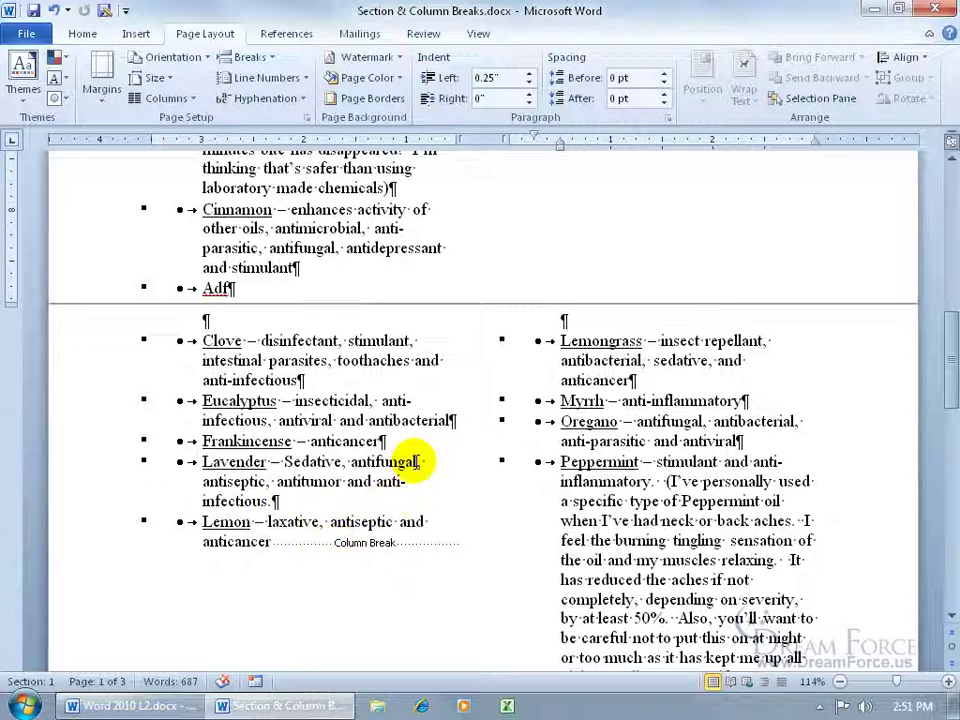
# Step: Show the formatting marks and delete the column break after 'anticancer' in the Lemon entry
pyautogui.click(85, 34)
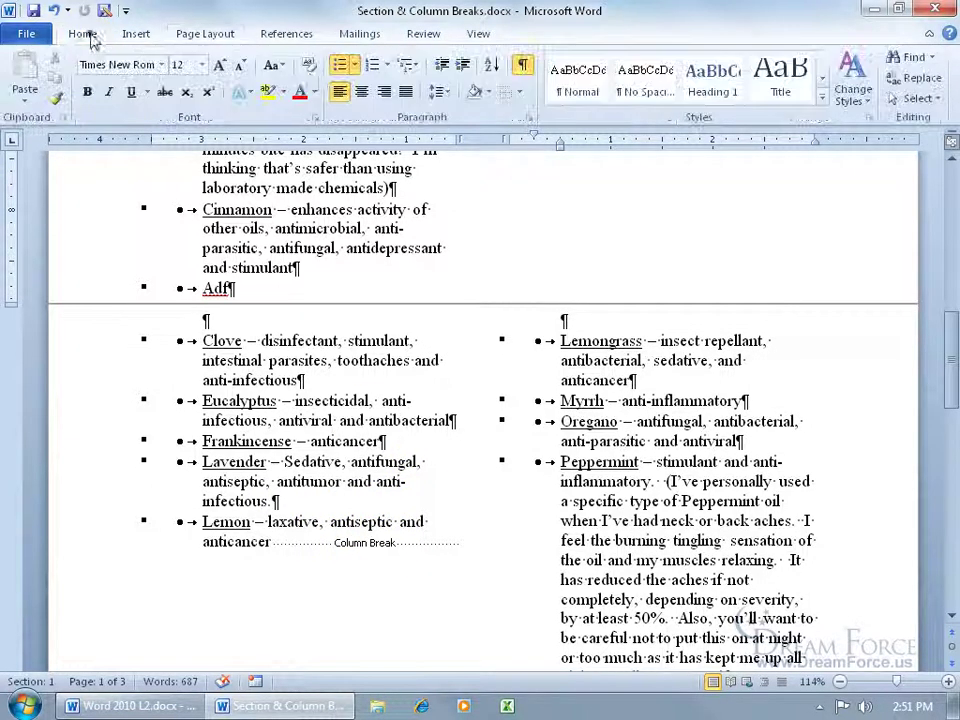
pyautogui.click(524, 66)
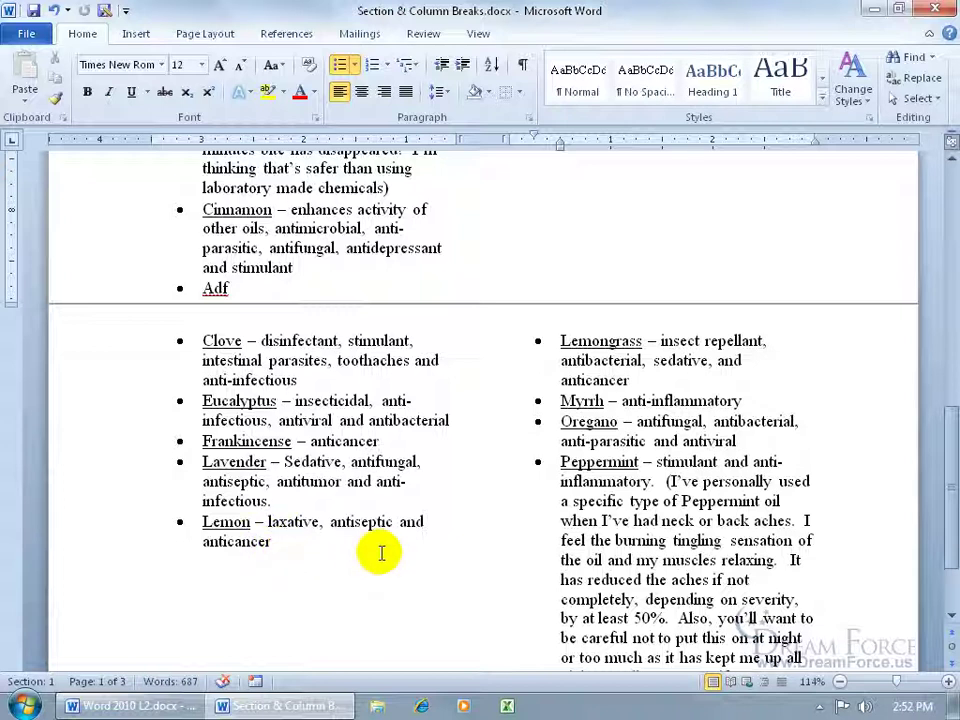
pyautogui.click(522, 65)
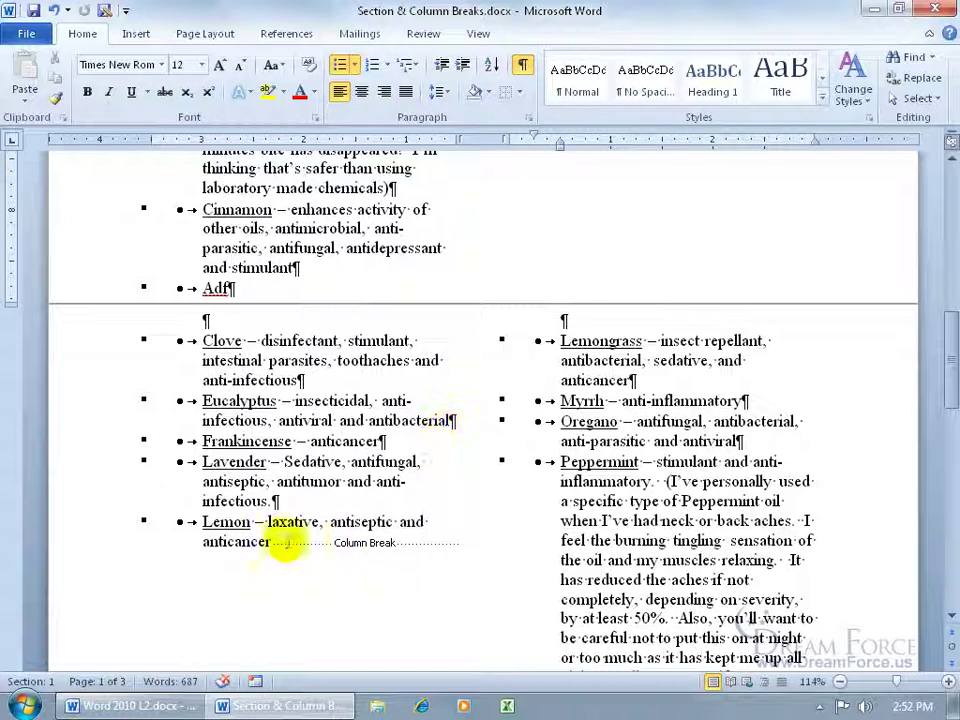
pyautogui.click(273, 541)
pyautogui.press('Delete')
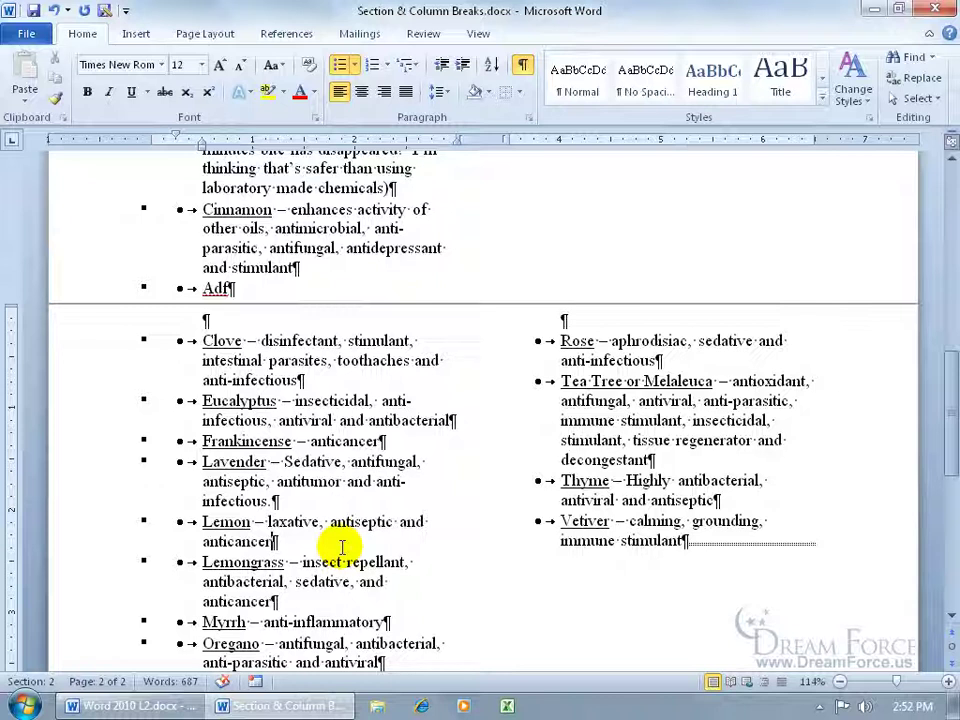
pyautogui.click(210, 36)
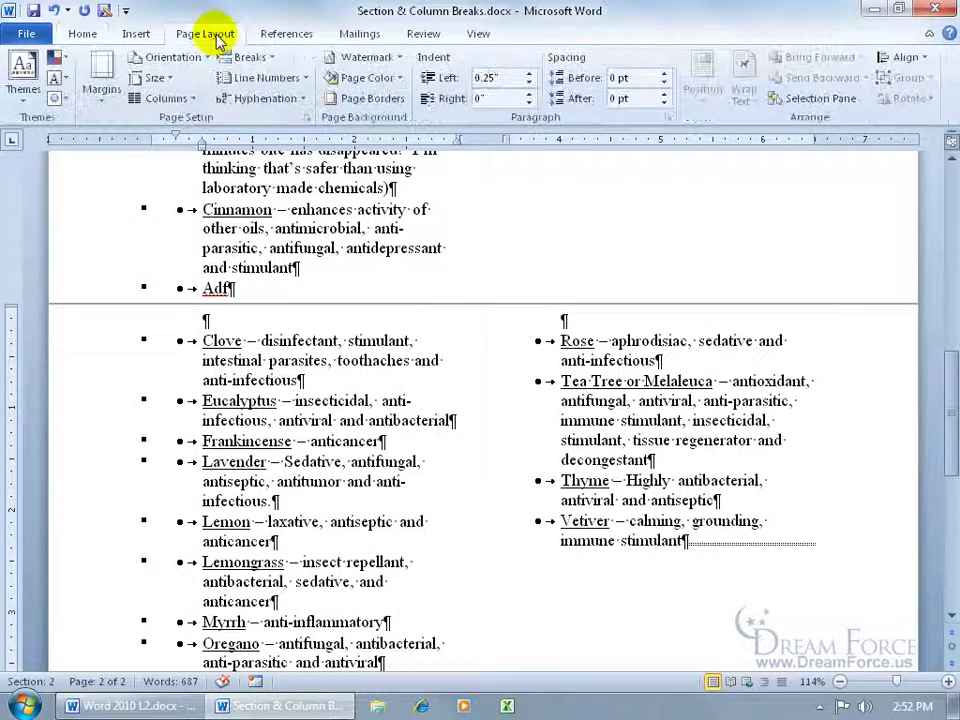
# Step: Raise the column spacing to 1.1 inches, leaving two 2.7-inch columns
pyautogui.click(188, 98)
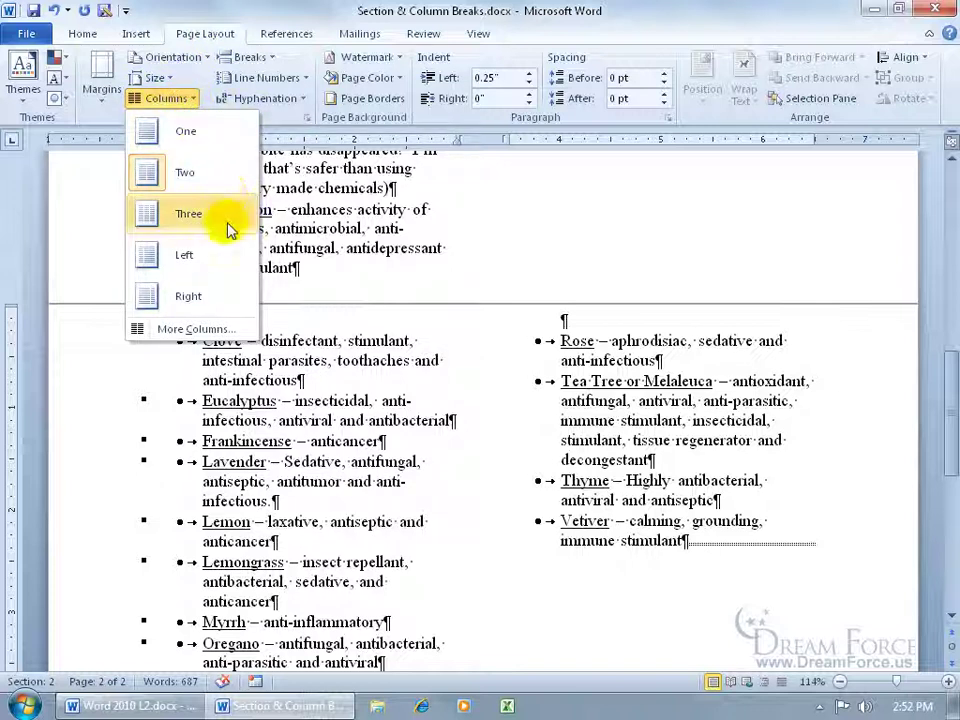
pyautogui.click(207, 329)
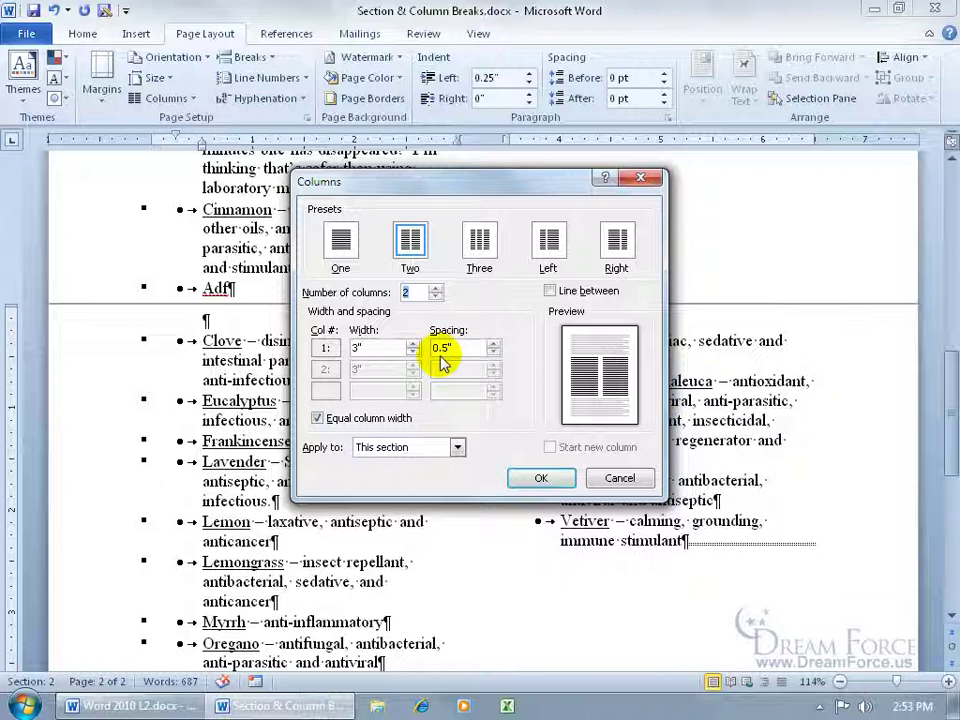
pyautogui.click(493, 343)
pyautogui.click(493, 343)
pyautogui.click(493, 343)
pyautogui.click(493, 343)
pyautogui.click(493, 343)
pyautogui.click(493, 343)
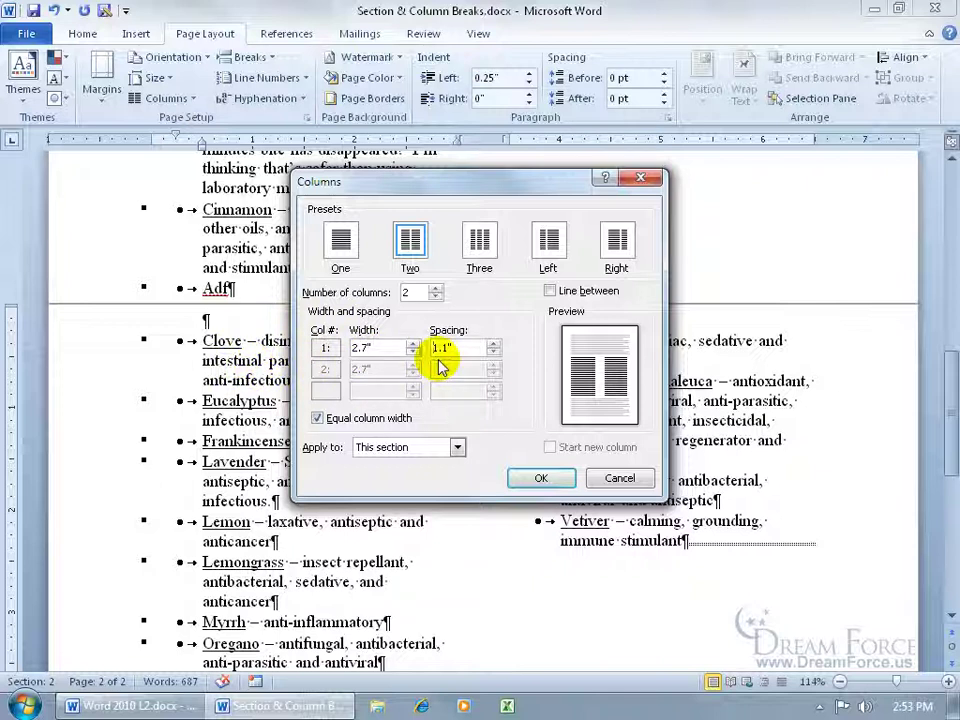
pyautogui.click(548, 479)
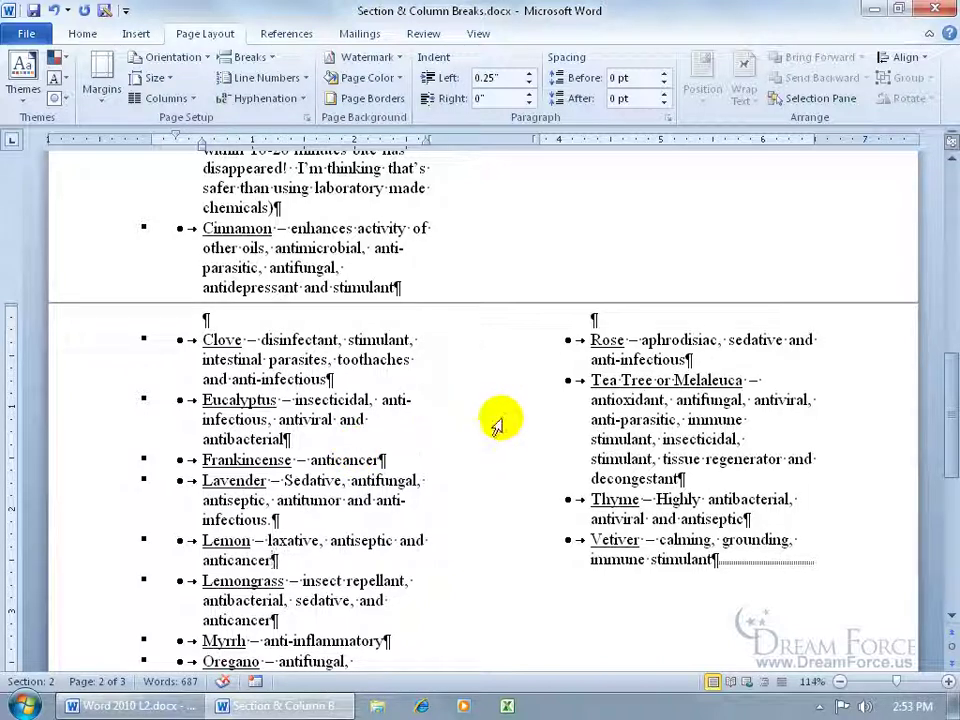
# Step: Add a line between the columns and try a 3.5-inch width for the second column
pyautogui.click(165, 98)
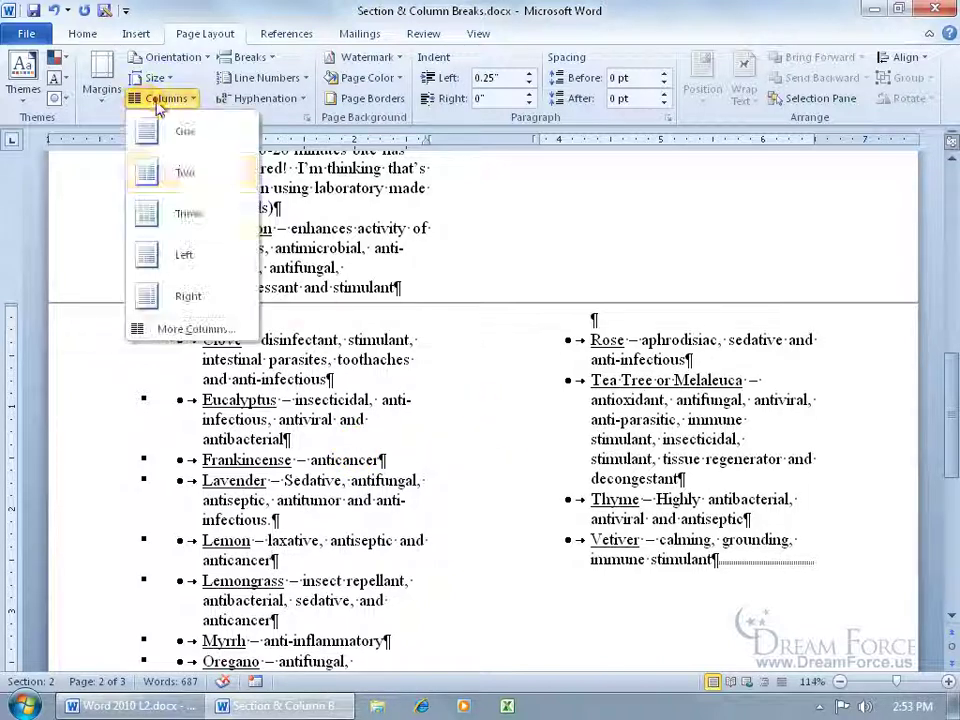
pyautogui.click(222, 333)
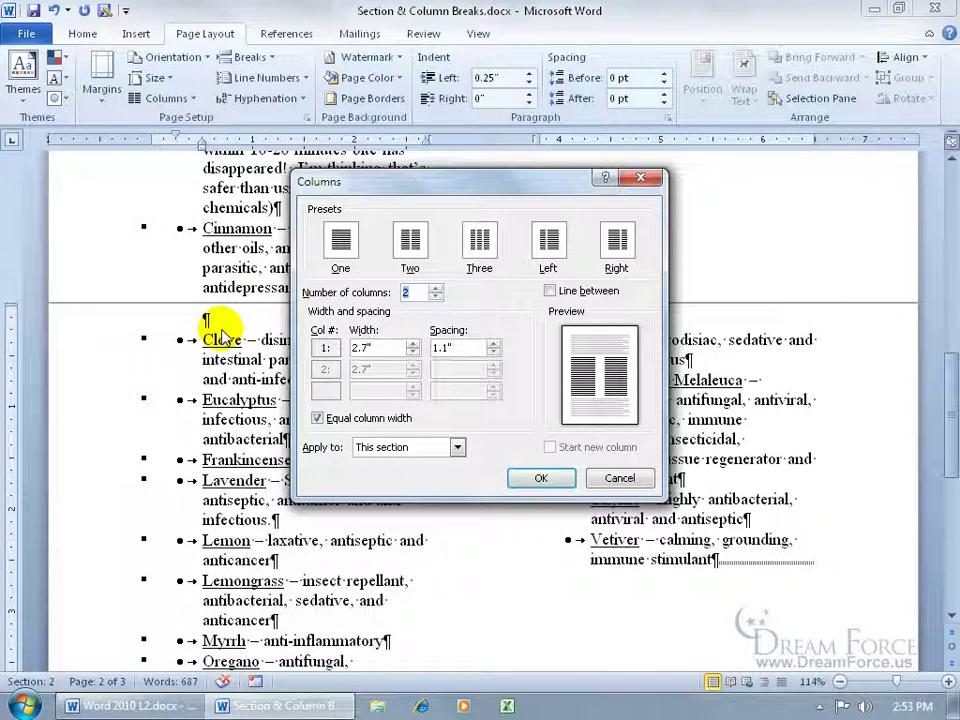
pyautogui.click(551, 291)
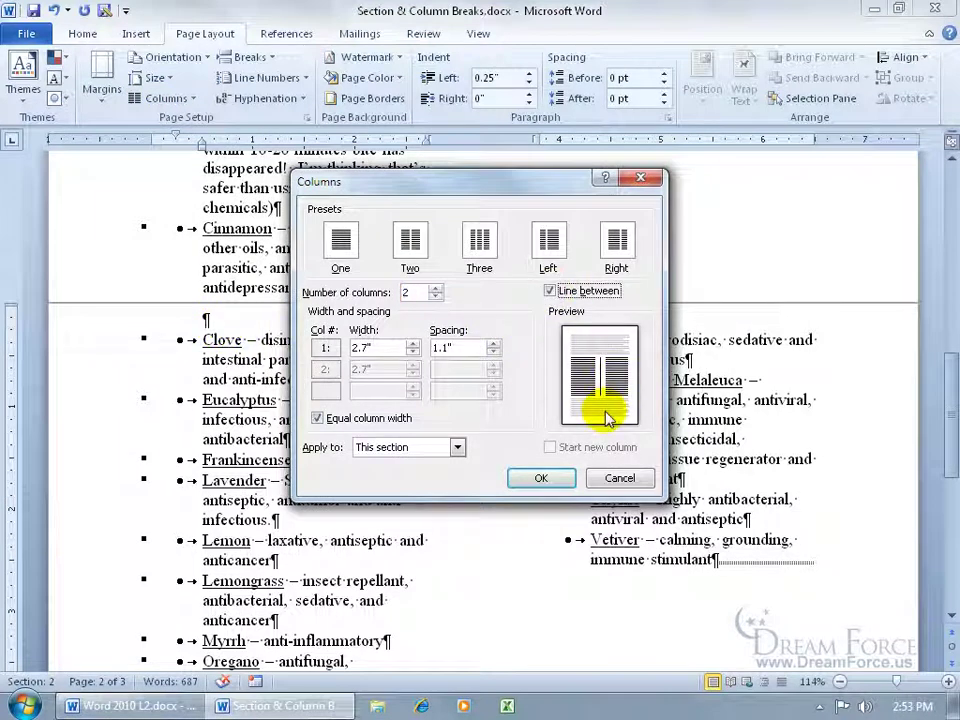
pyautogui.click(318, 419)
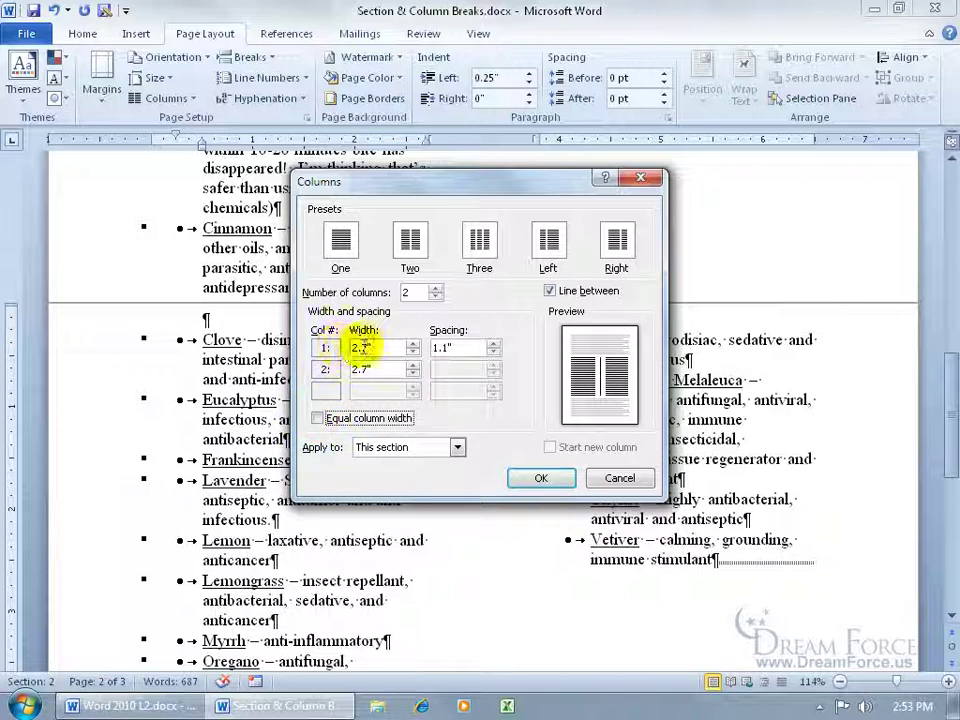
pyautogui.click(367, 369)
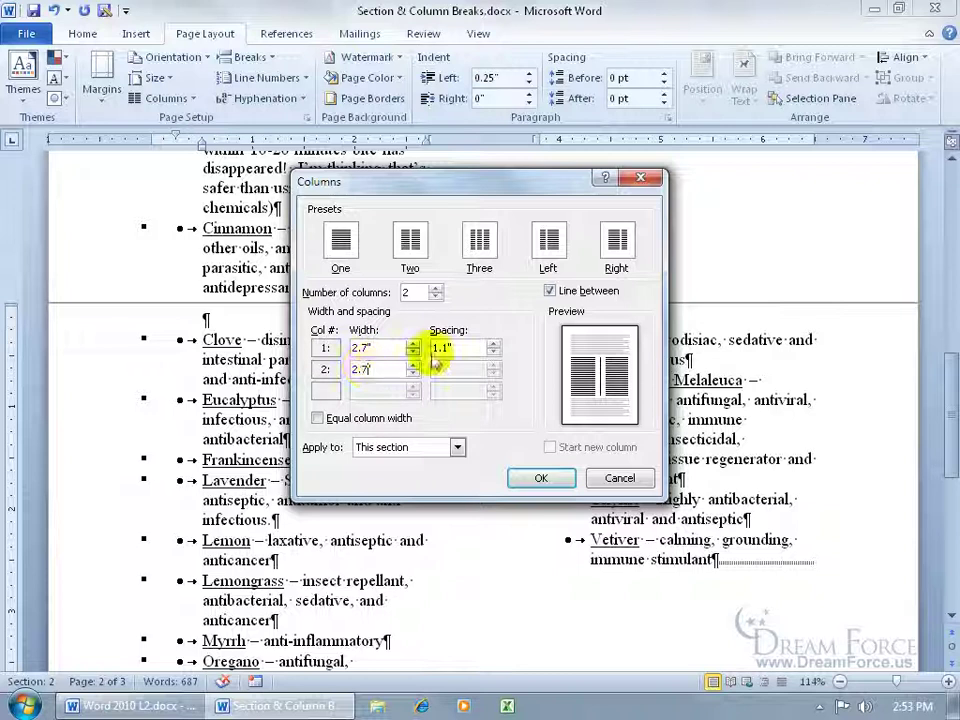
pyautogui.doubleClick(385, 370)
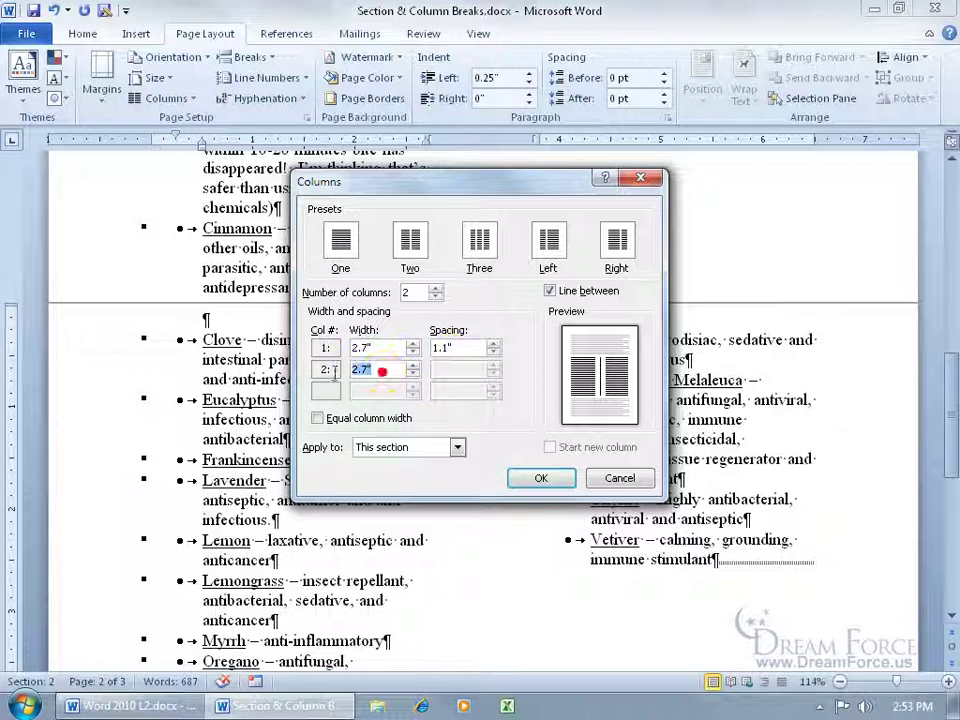
pyautogui.write('3.5')
pyautogui.press('Tab')
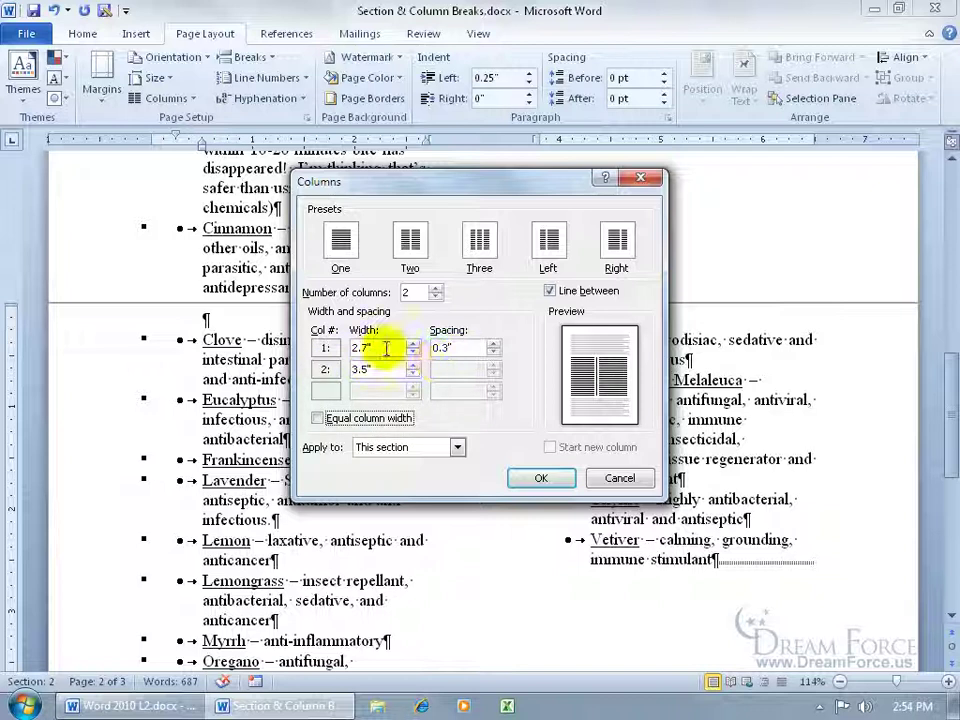
# Step: Restore equal 3.1-inch columns with 0.3-inch spacing, applied to this section only
pyautogui.click(320, 420)
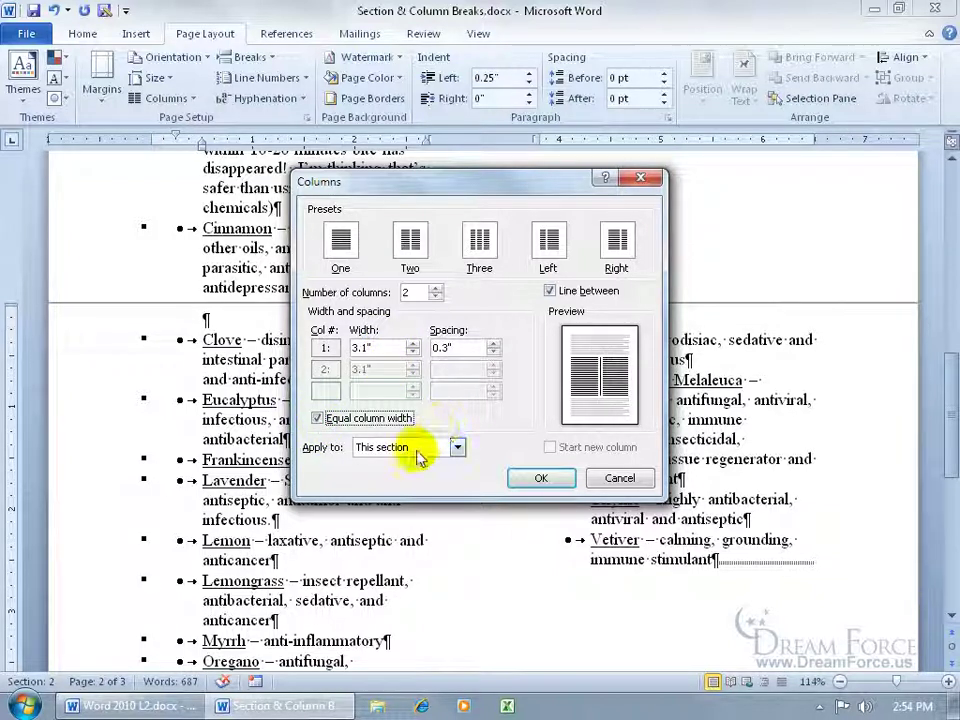
pyautogui.click(455, 447)
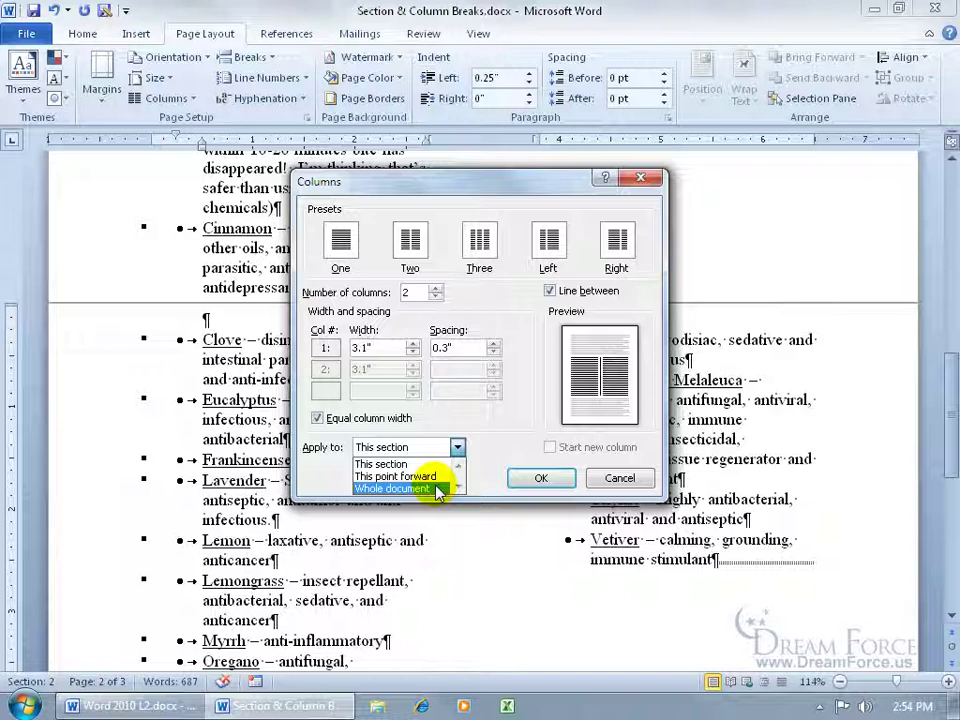
pyautogui.click(484, 451)
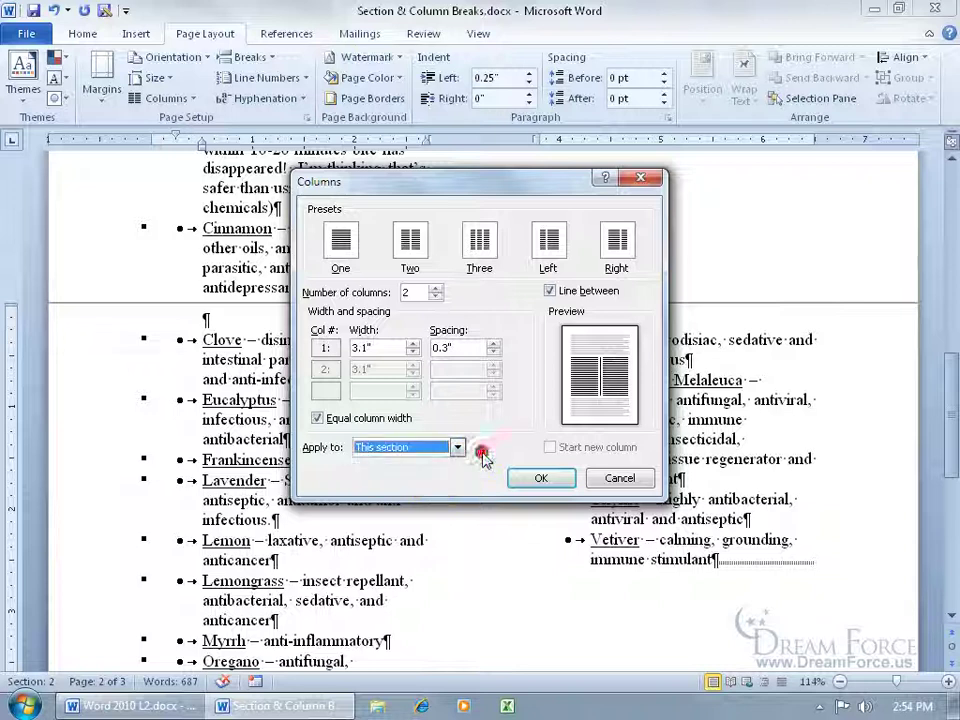
pyautogui.click(538, 479)
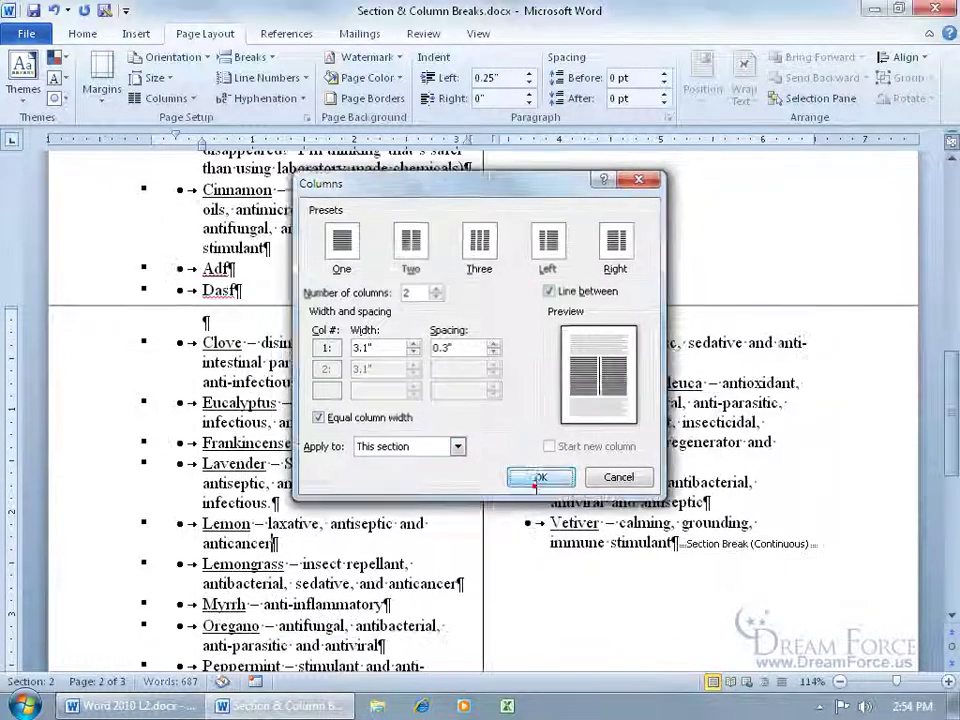